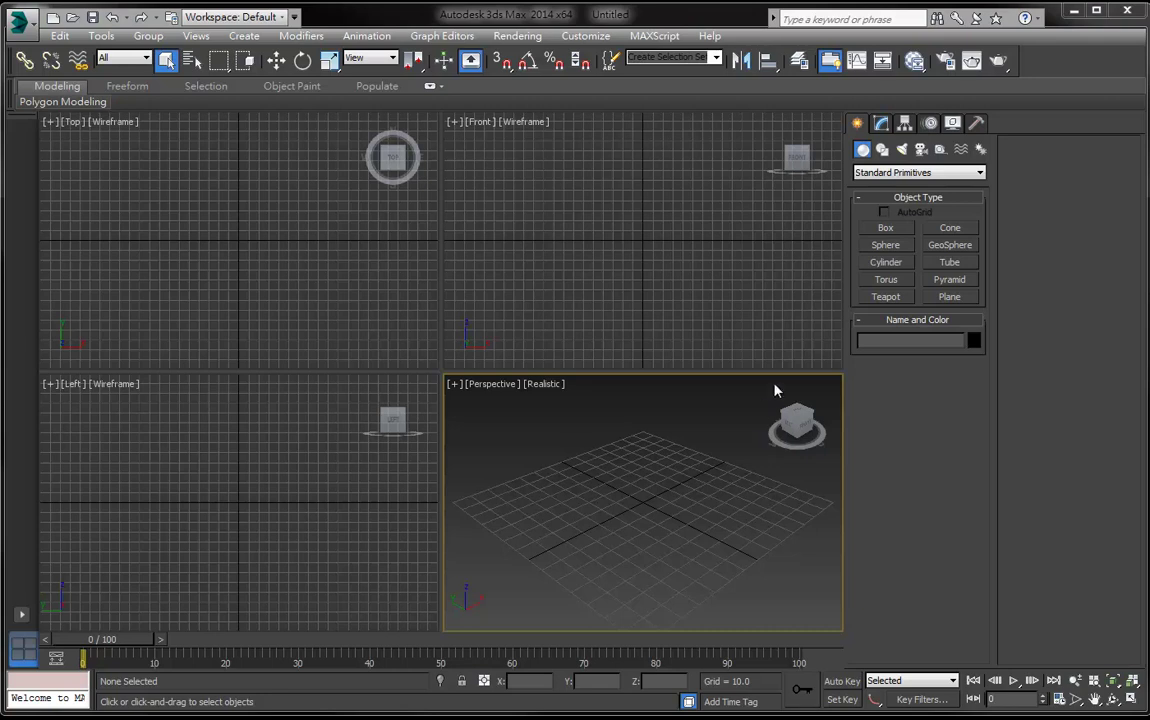
Switch the Create panel category to Particle Systems and choose the Super Spray tool
click(878, 173)
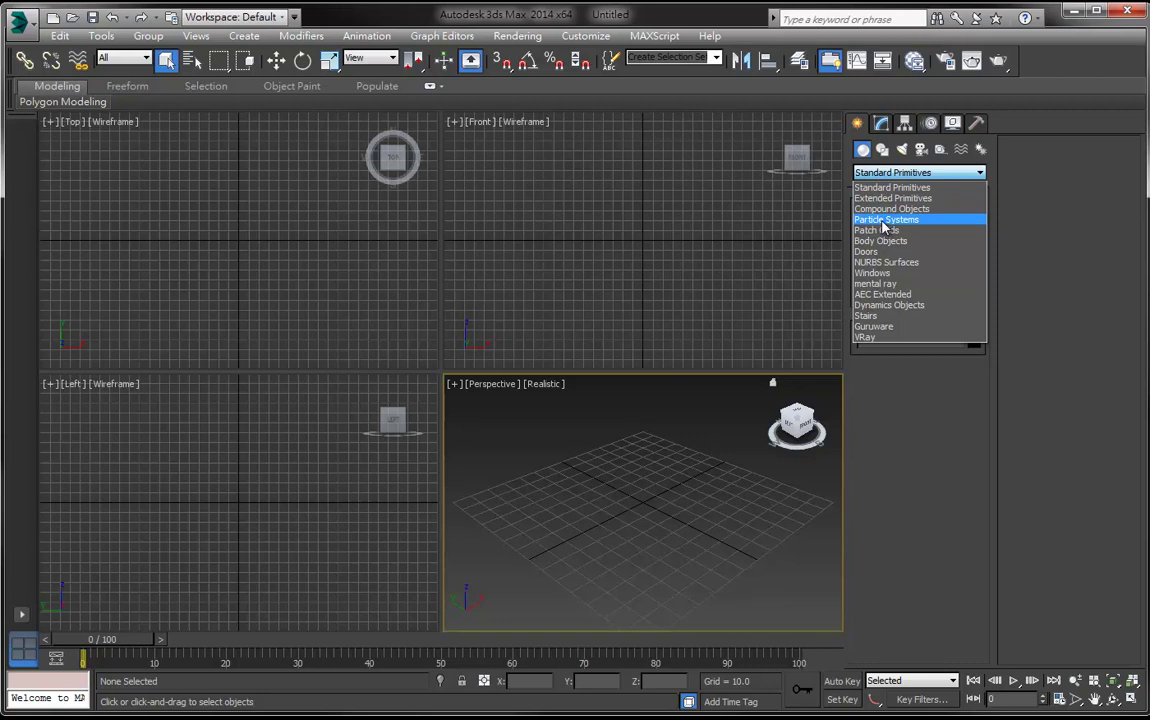
click(884, 219)
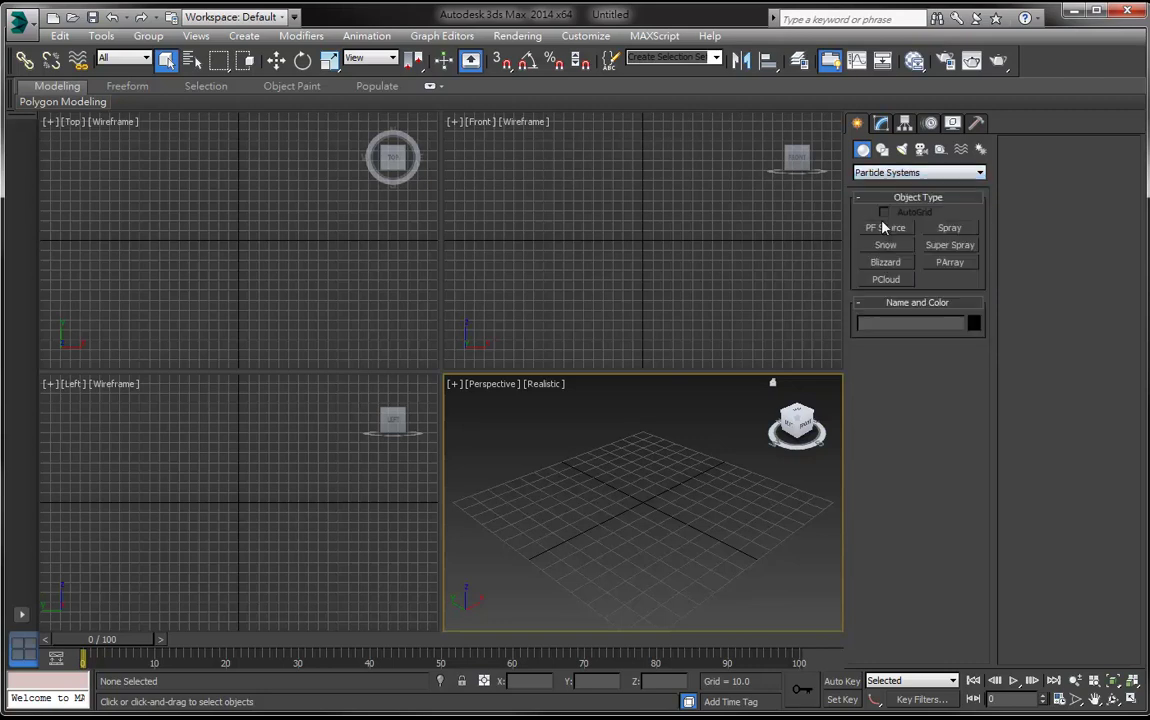
click(950, 246)
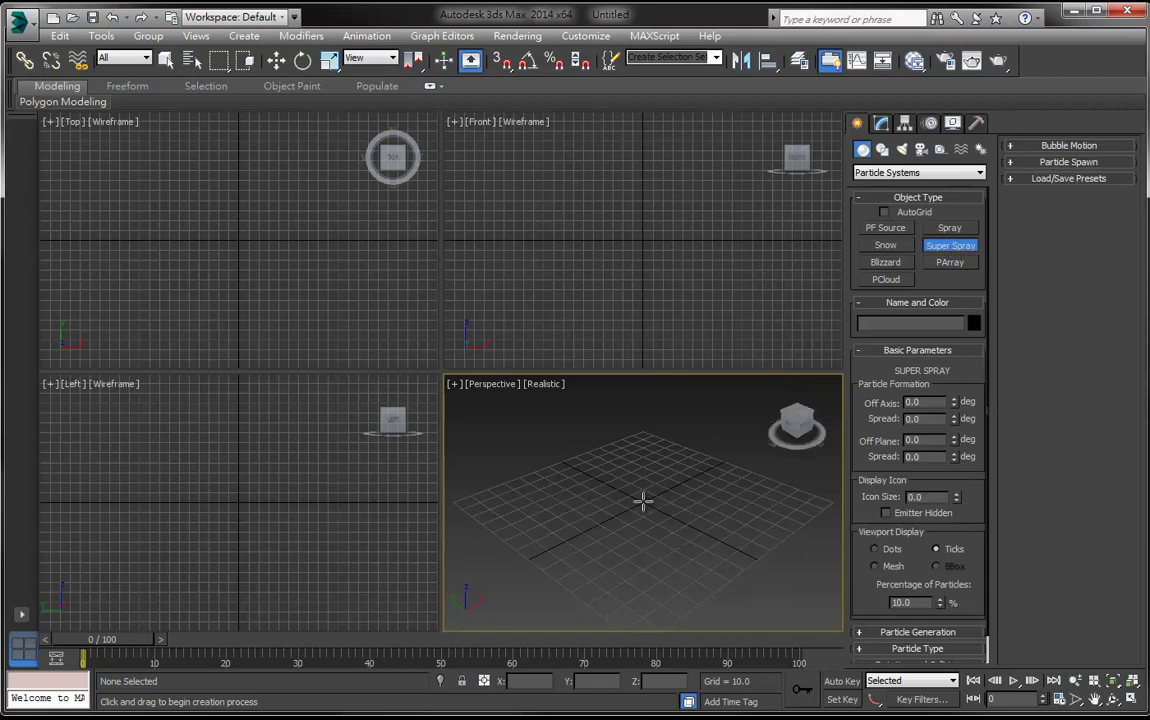
Create the SuperSpray001 emitter at the grid centre and maximize the Perspective viewport
drag(643, 502, 653, 526)
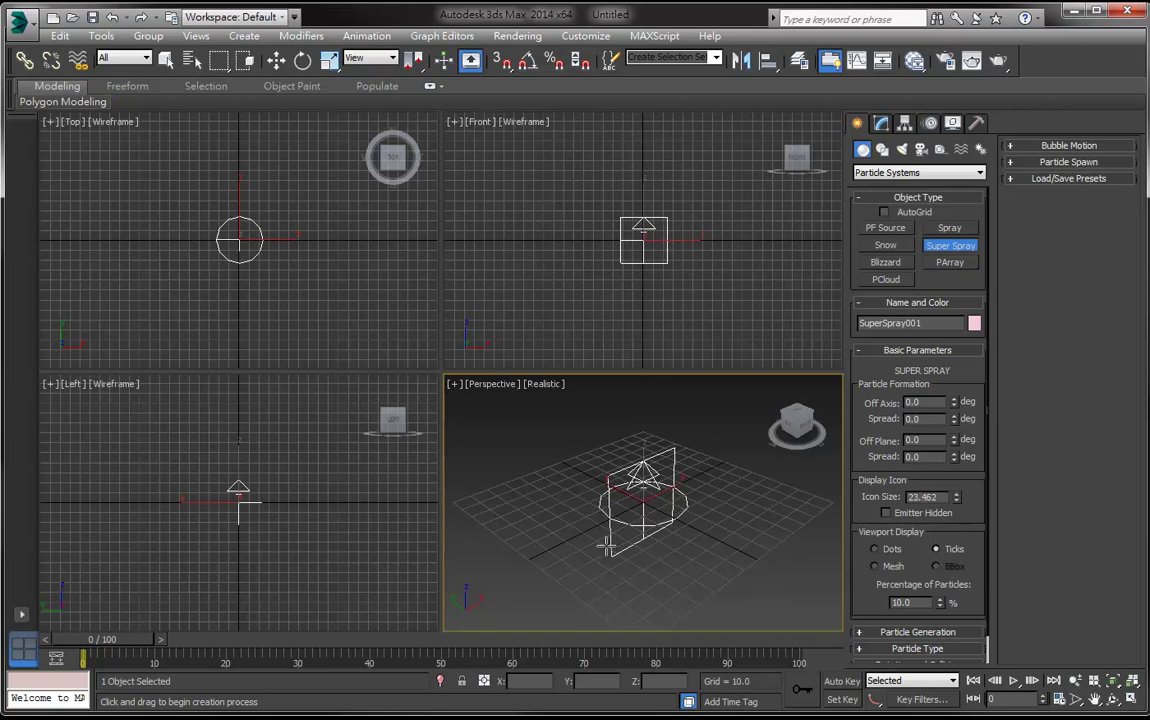
right_click(747, 511)
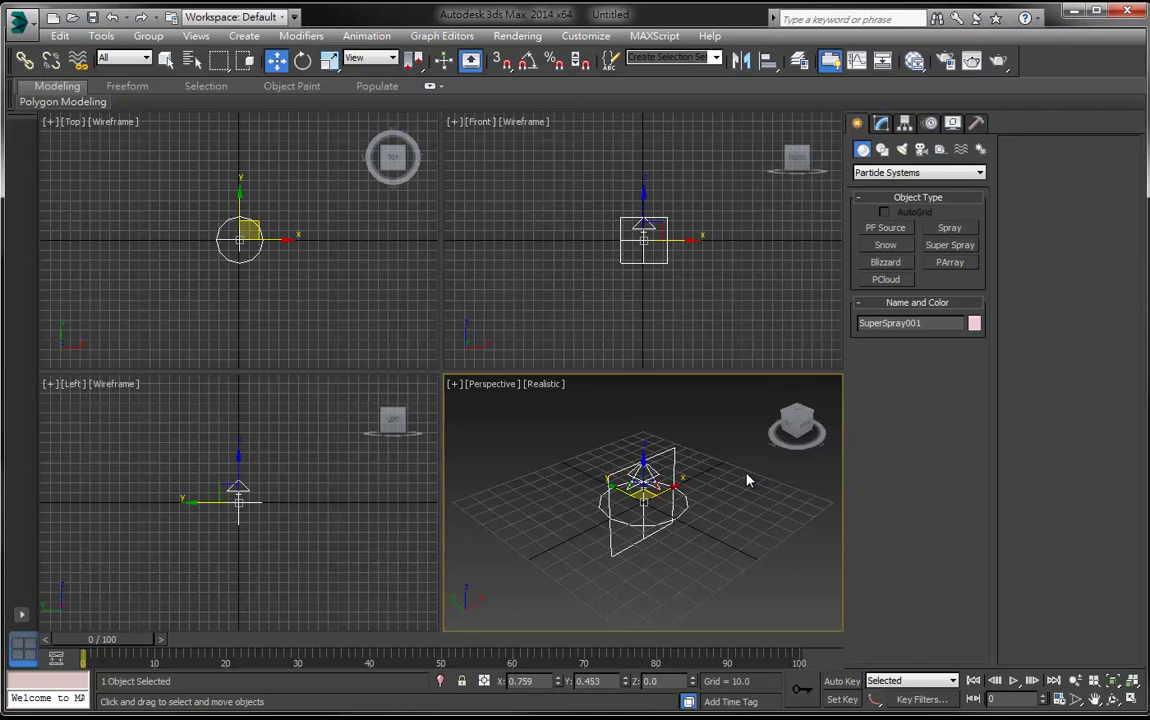
key(alt+w)
Scrub the timeline to about frame 16 to see the particles rising
mouse_move(552, 393)
alt+middle_down()
mouse_move(588, 508)
mouse_move(583, 498)
alt+middle_up()
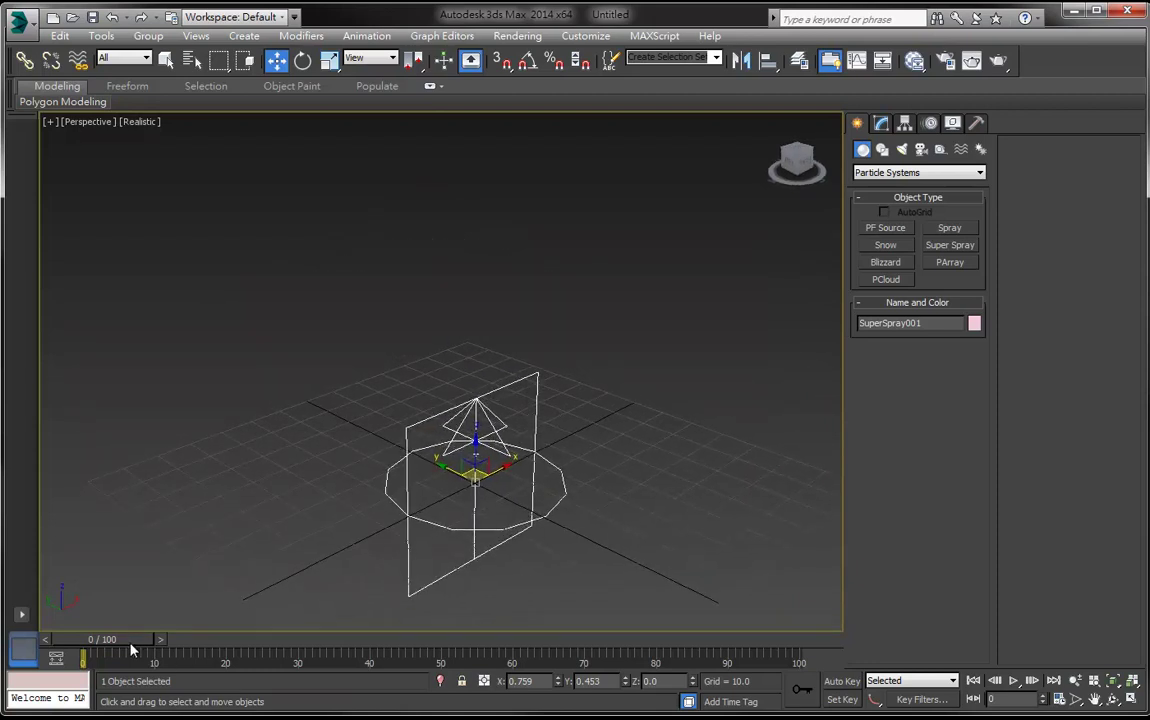
drag(130, 645, 200, 645)
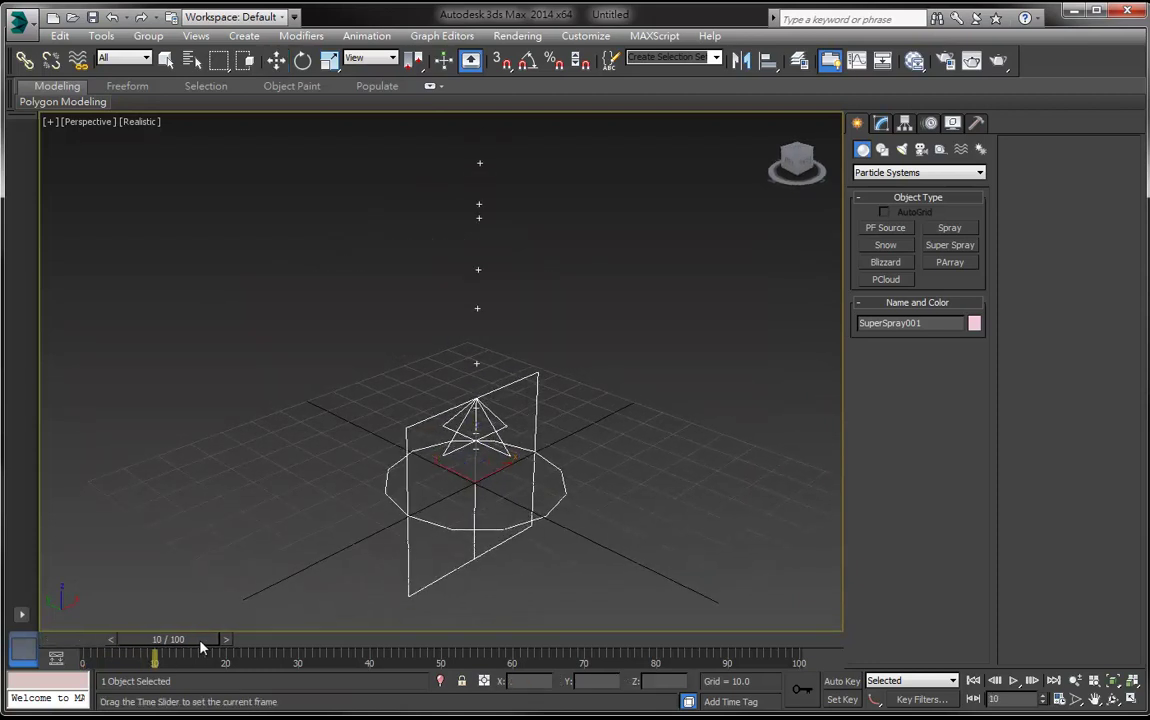
key(w)
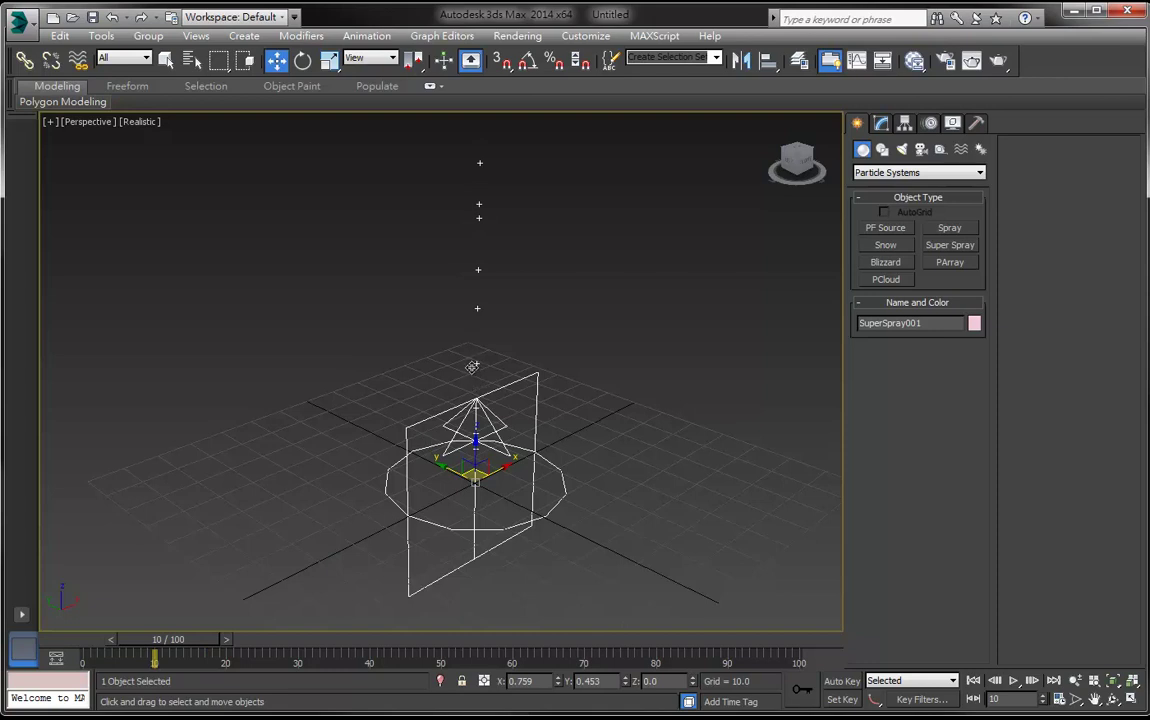
mouse_move(198, 636)
mouse_down()
mouse_move(155, 644)
mouse_move(267, 652)
mouse_up()
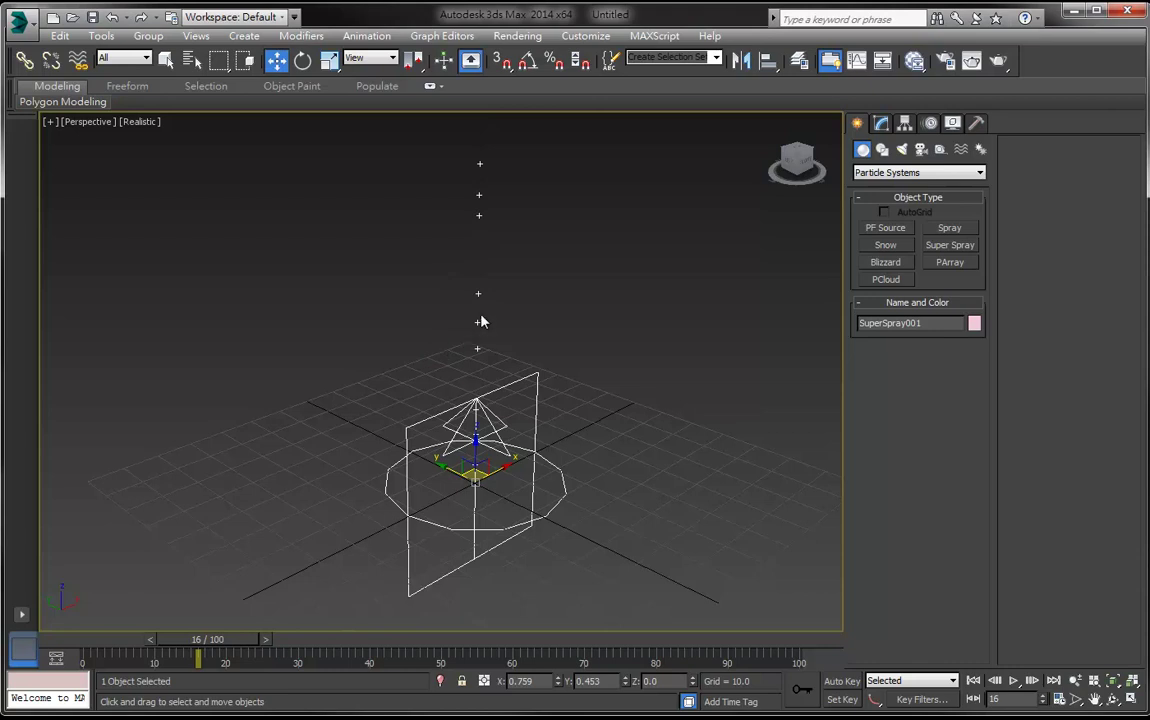
Give SuperSpray001 Cube standard particles, displayed as Mesh in the viewport
click(881, 124)
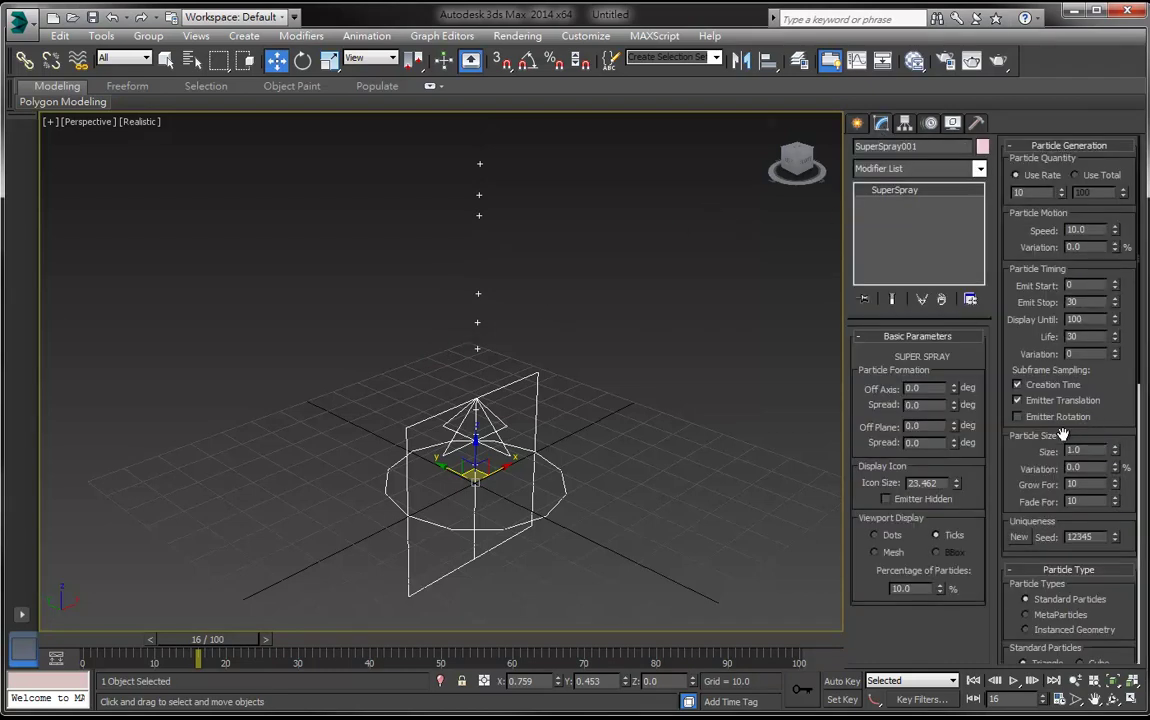
drag(1015, 455, 1016, 355)
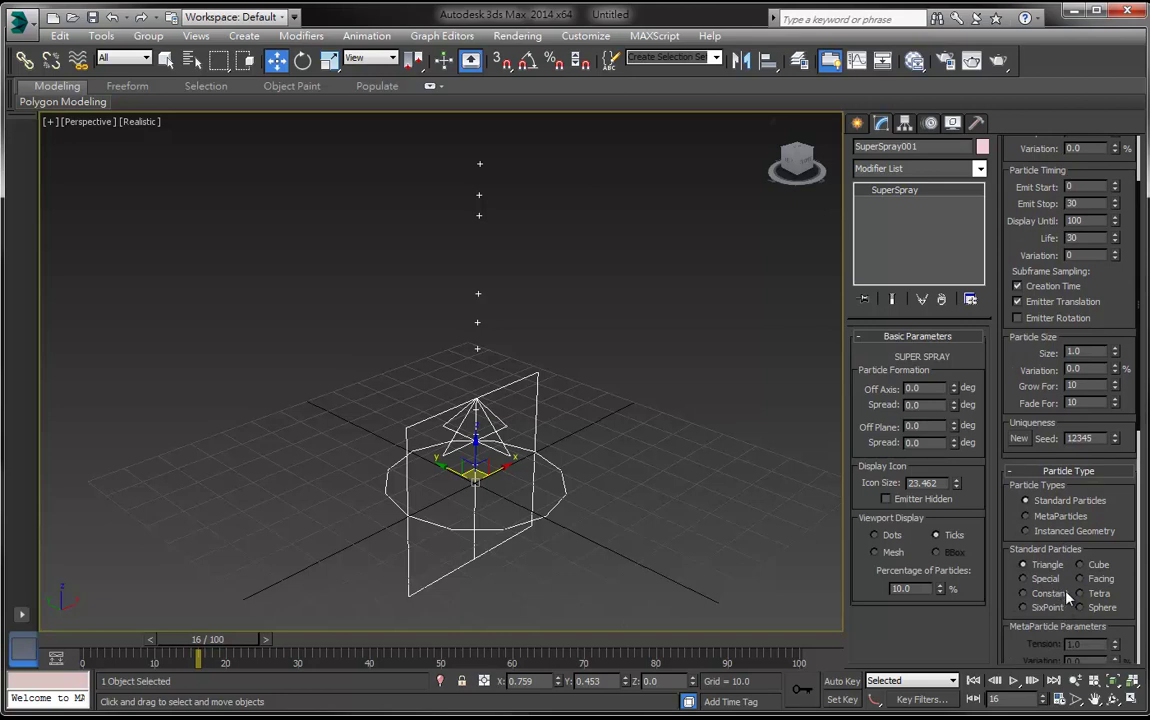
click(1080, 565)
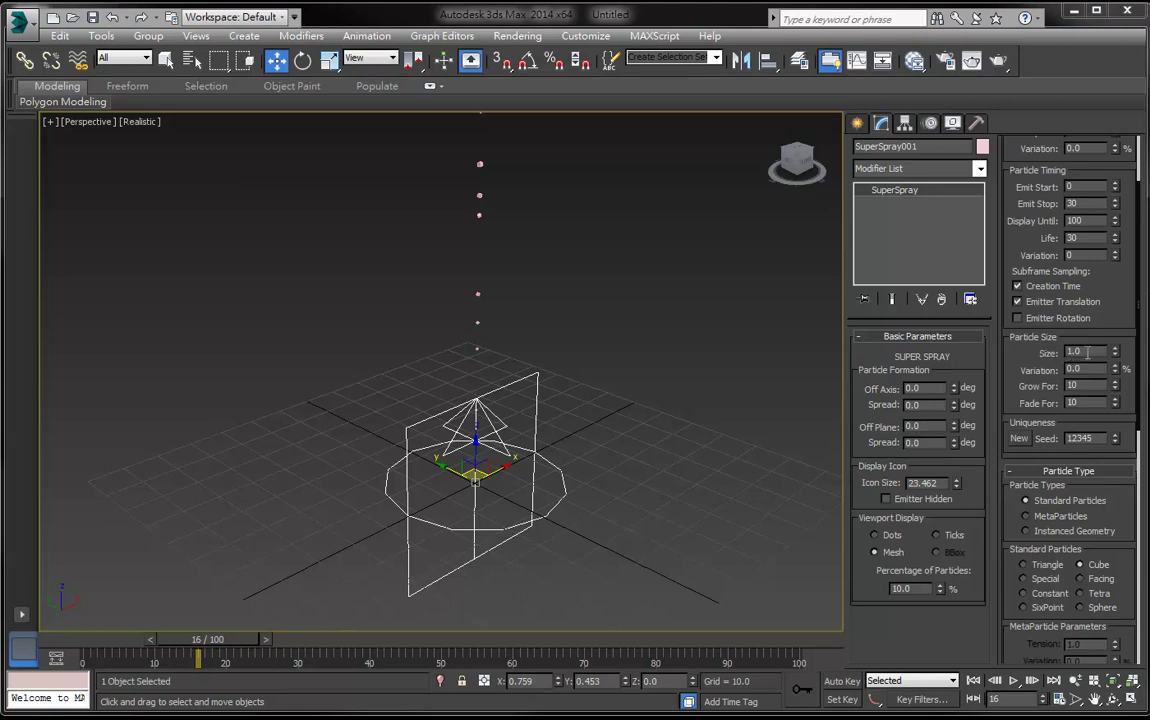
Set Particle Size to 10 and scrub to frame 35 to watch the cubes
double_click(1087, 352)
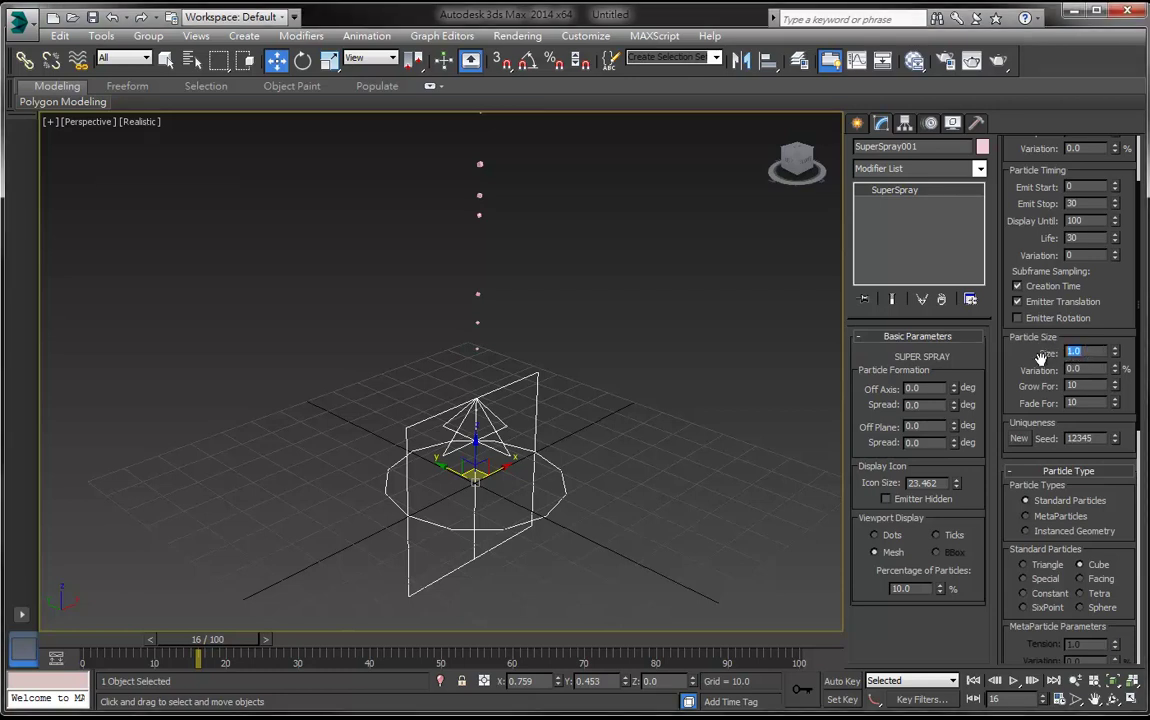
text(10)
key(Return)
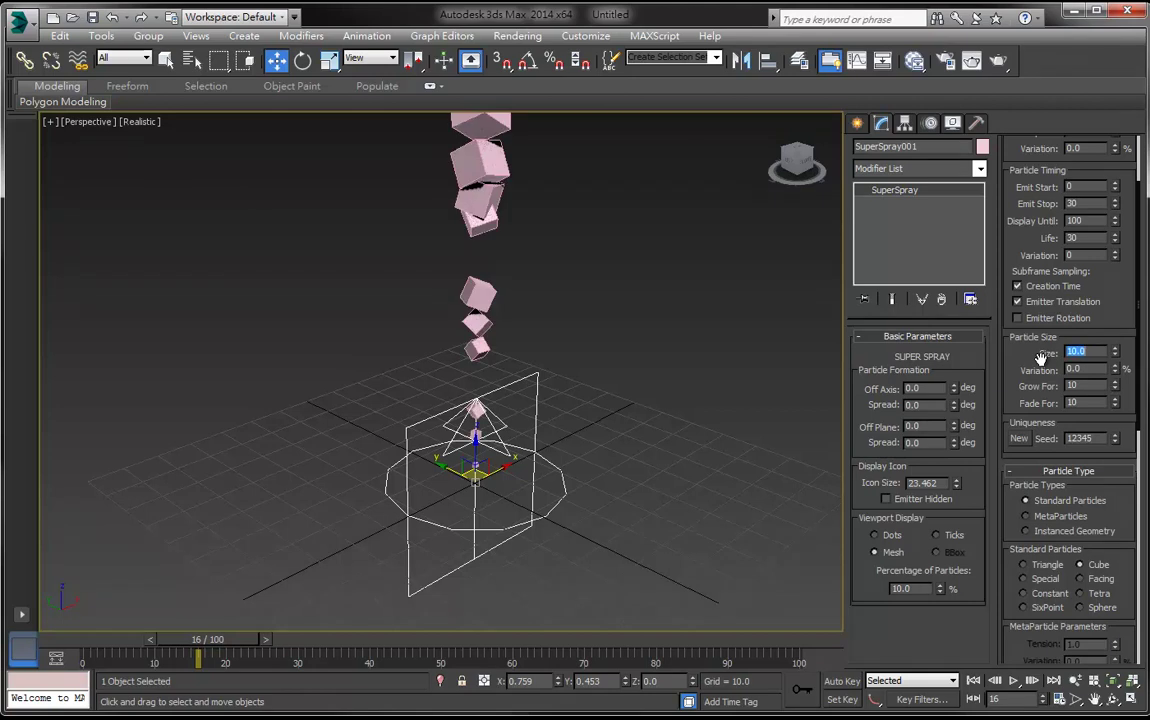
mouse_move(231, 645)
mouse_down()
mouse_move(238, 633)
mouse_move(293, 633)
mouse_up()
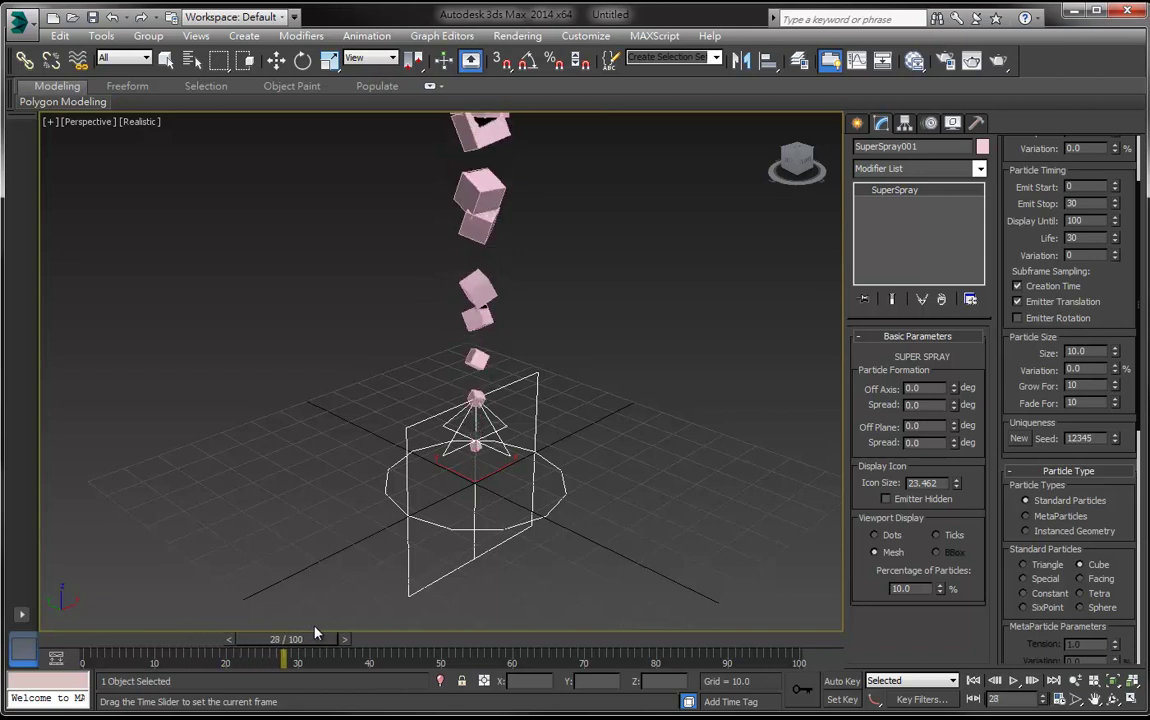
drag(293, 633, 398, 646)
key(w)
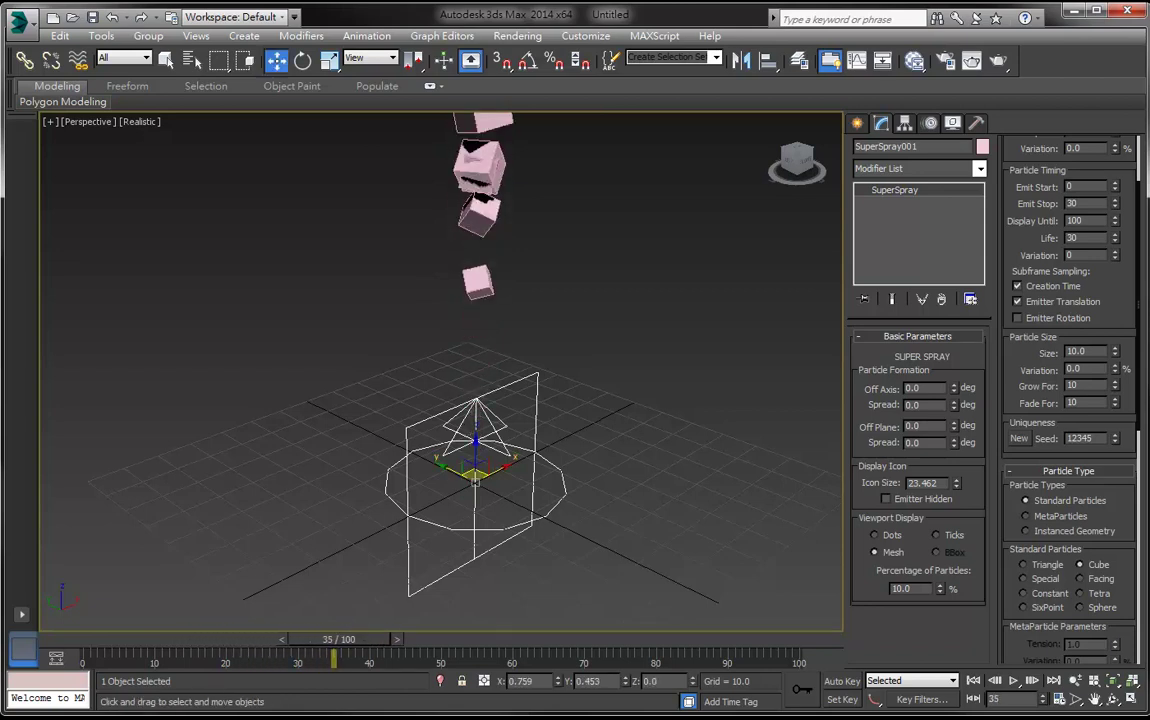
middle_drag(605, 493, 526, 535)
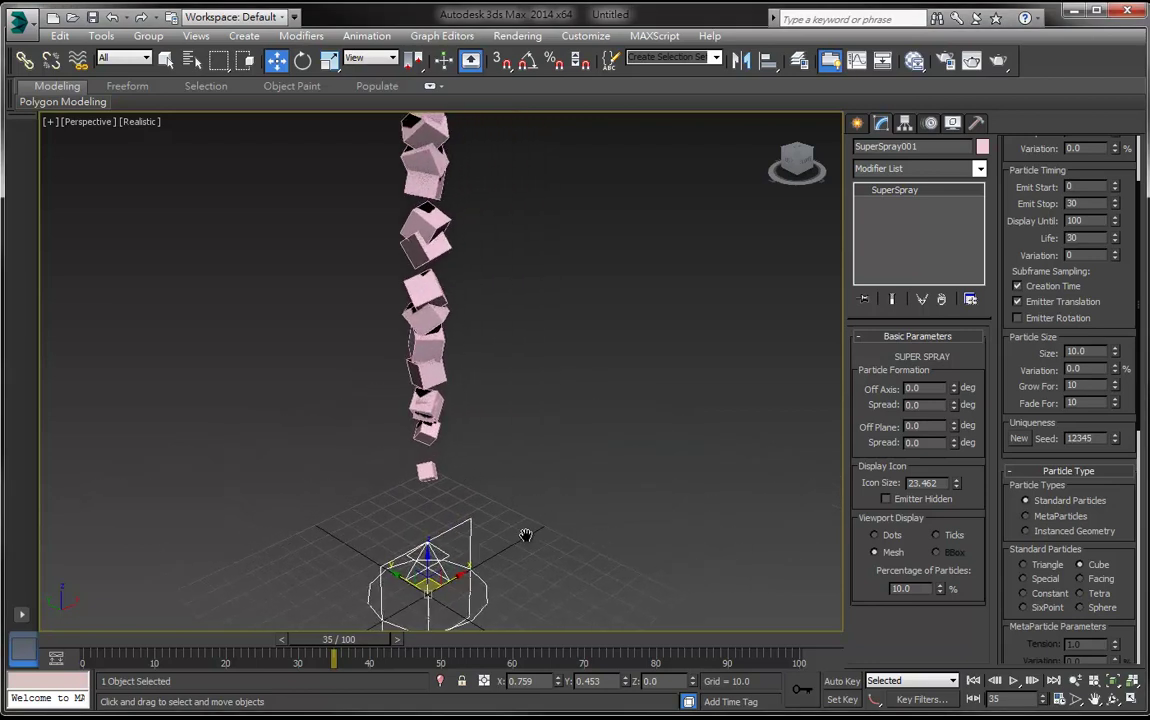
mouse_move(338, 639)
mouse_down()
mouse_move(123, 643)
mouse_move(352, 652)
mouse_up()
key(w)
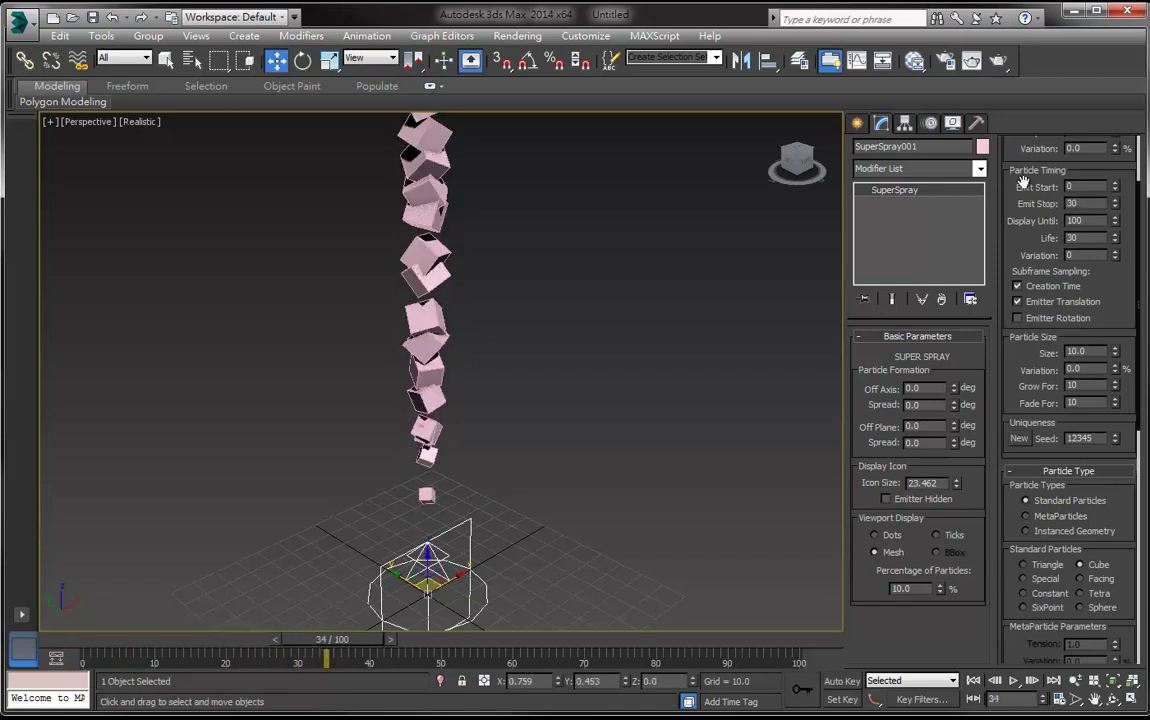
Set Emit Stop to 100 and scrub to frame 64 to see the column
double_click(1075, 203)
text(100)
key(Return)
drag(333, 639, 566, 639)
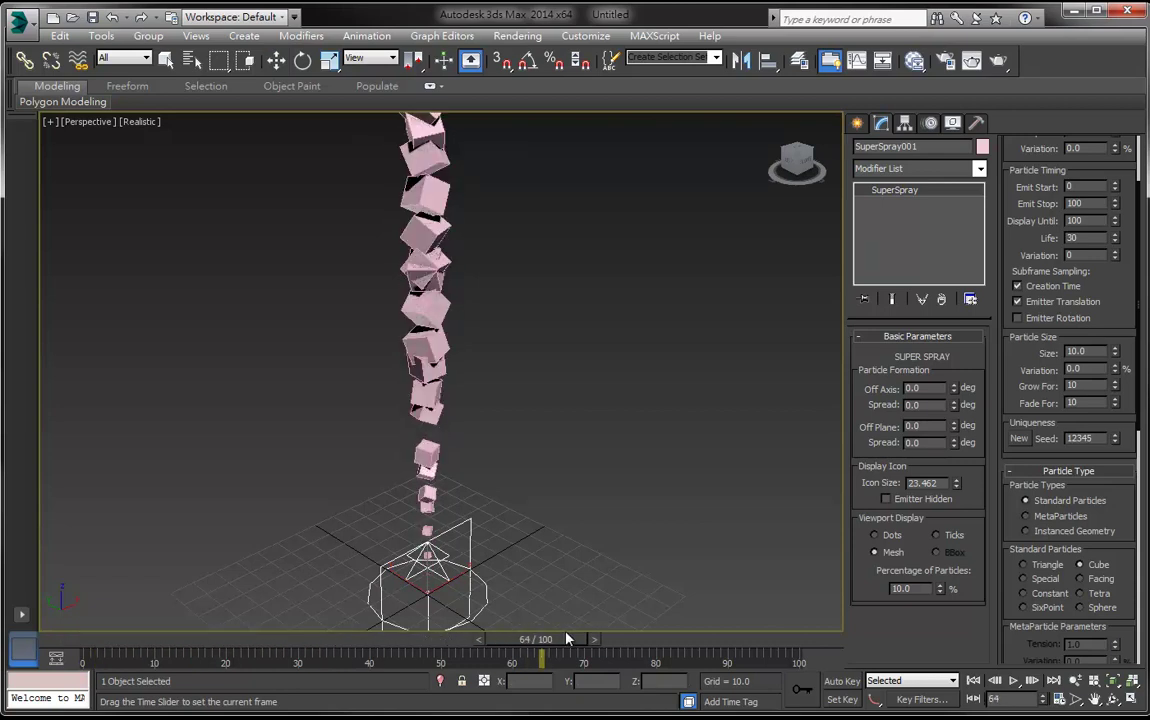
Set the particle Use Rate to 20, after first trying 50, and orbit the view
key(w)
scroll(1013, 245, up, 2)
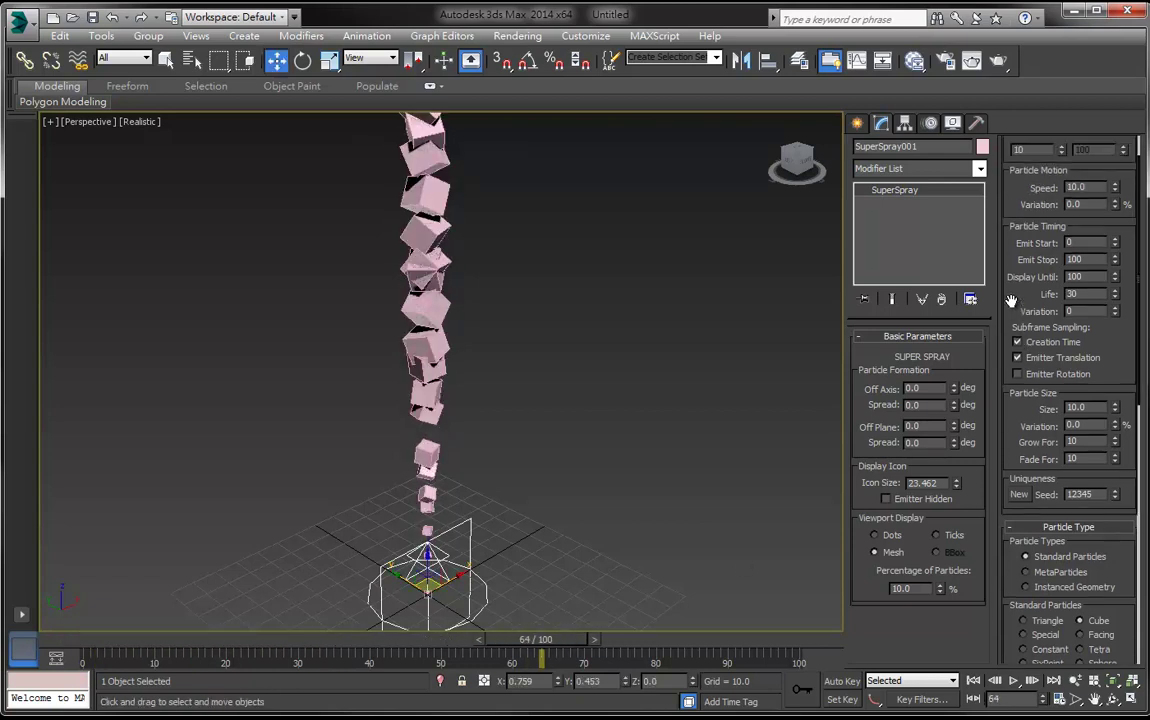
scroll(1013, 245, up, 2)
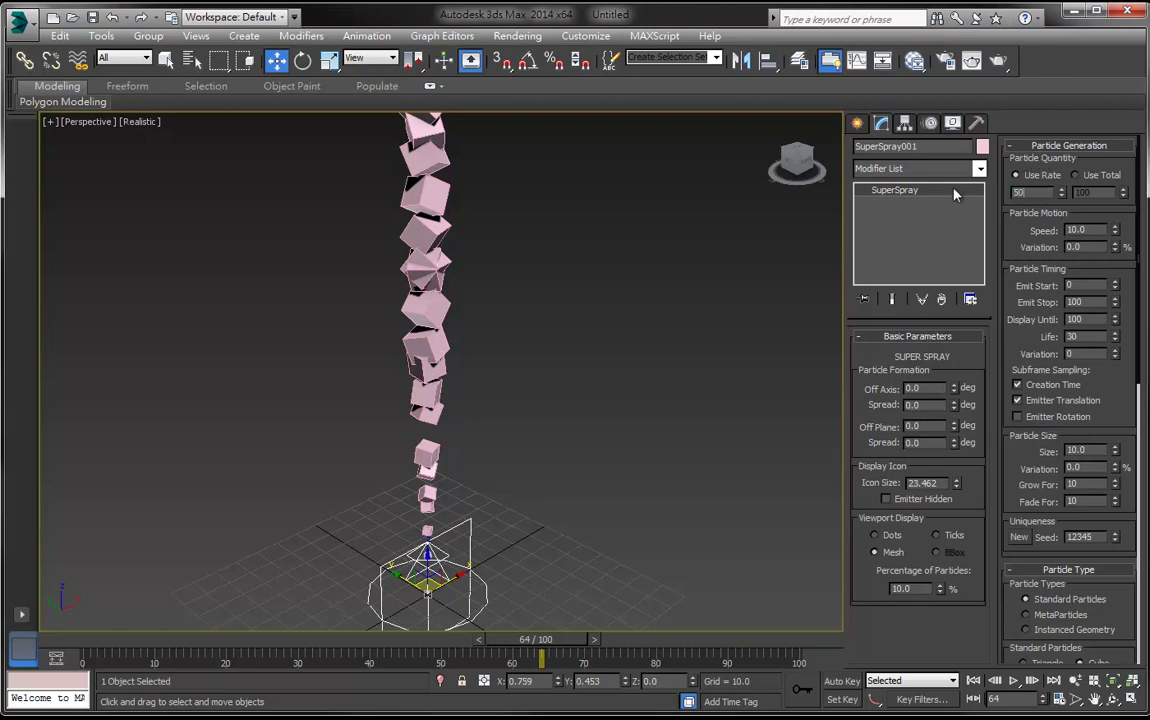
text(50)
key(Return)
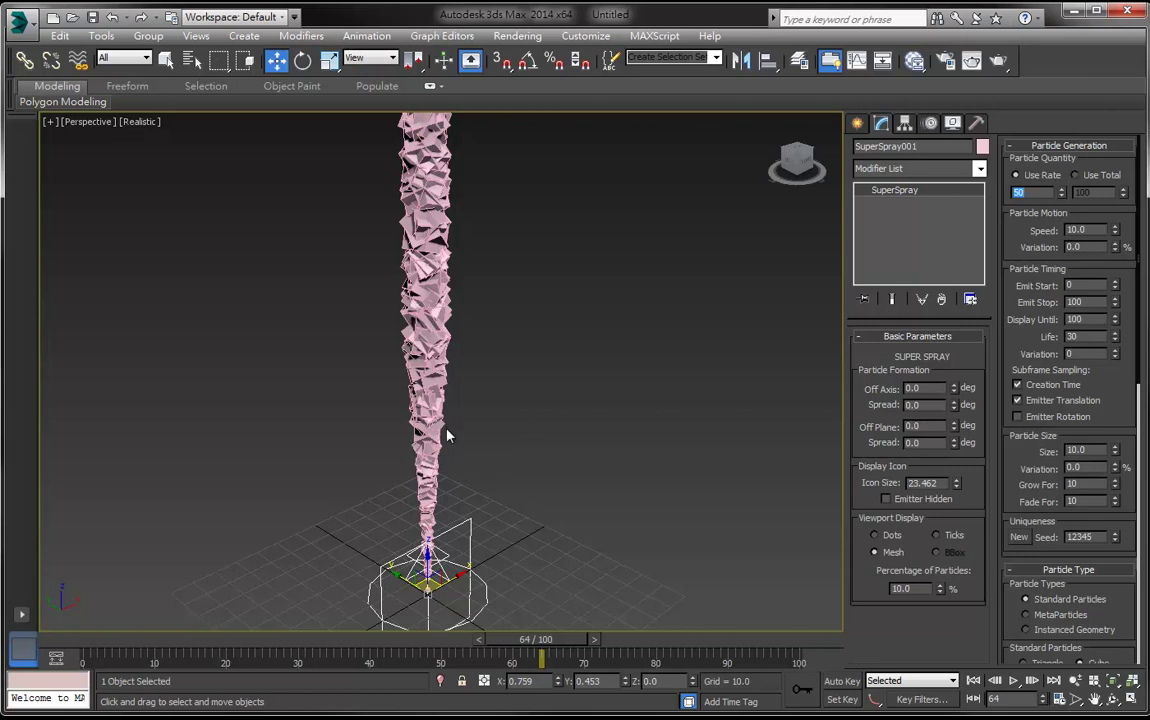
drag(918, 590, 880, 596)
double_click(1039, 192)
text(20)
key(Return)
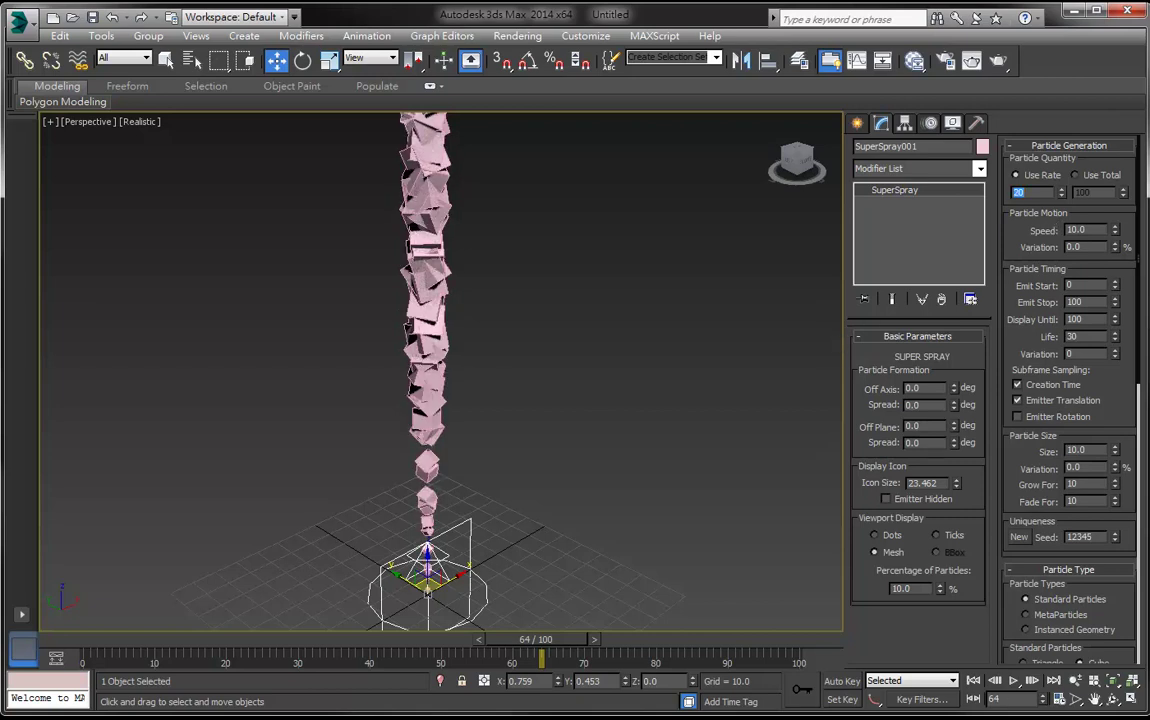
mouse_move(522, 480)
alt+middle_down()
mouse_move(538, 486)
mouse_move(455, 525)
alt+middle_up()
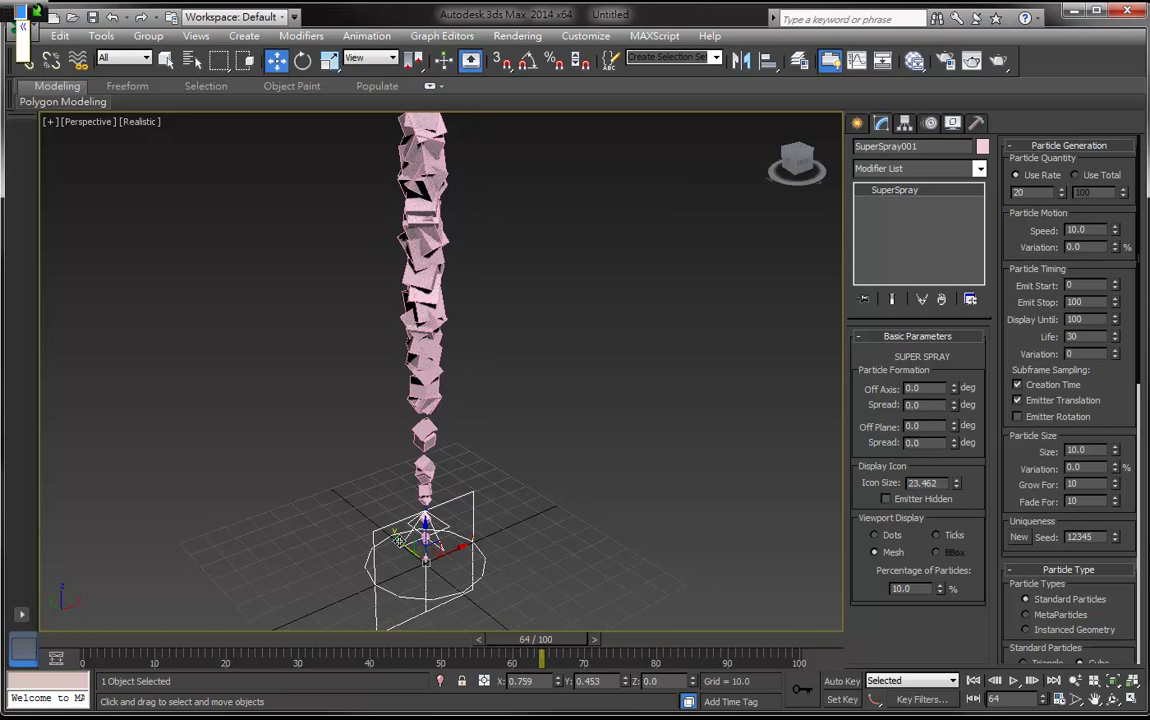
Rotate the emitter upright so particles rise vertically, then try an Off Axis spread of 13
key(e)
drag(430, 525, 752, 477)
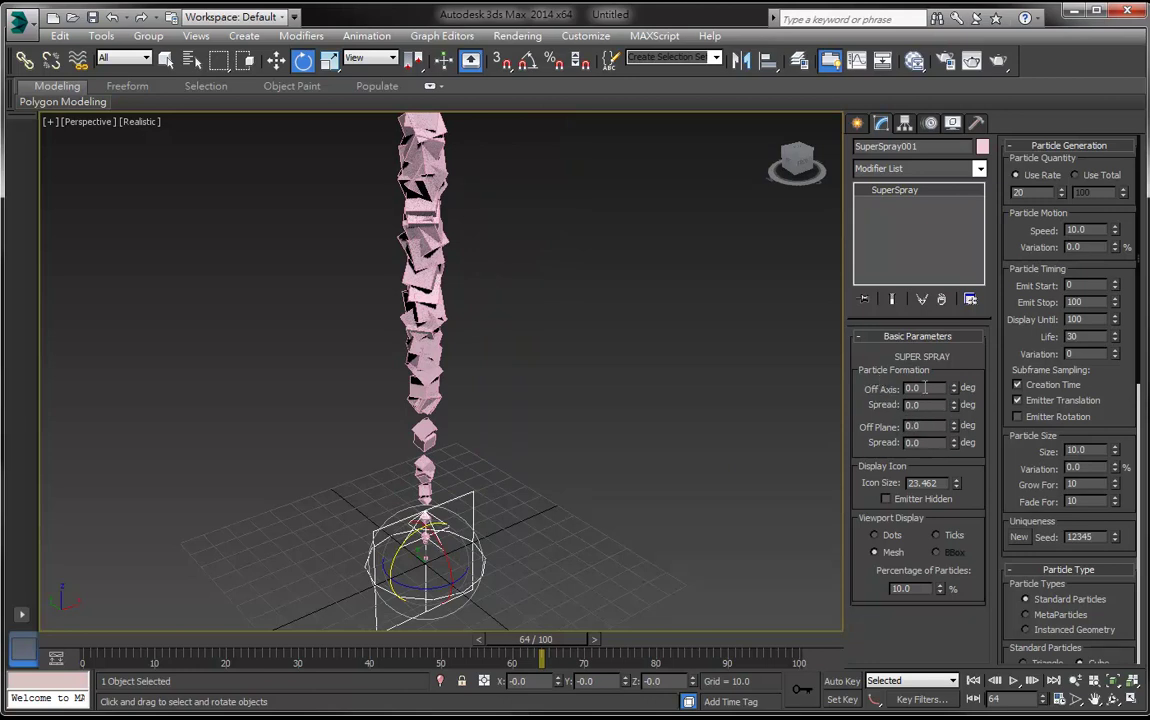
scroll(693, 419, down, 2)
scroll(630, 372, down, 3)
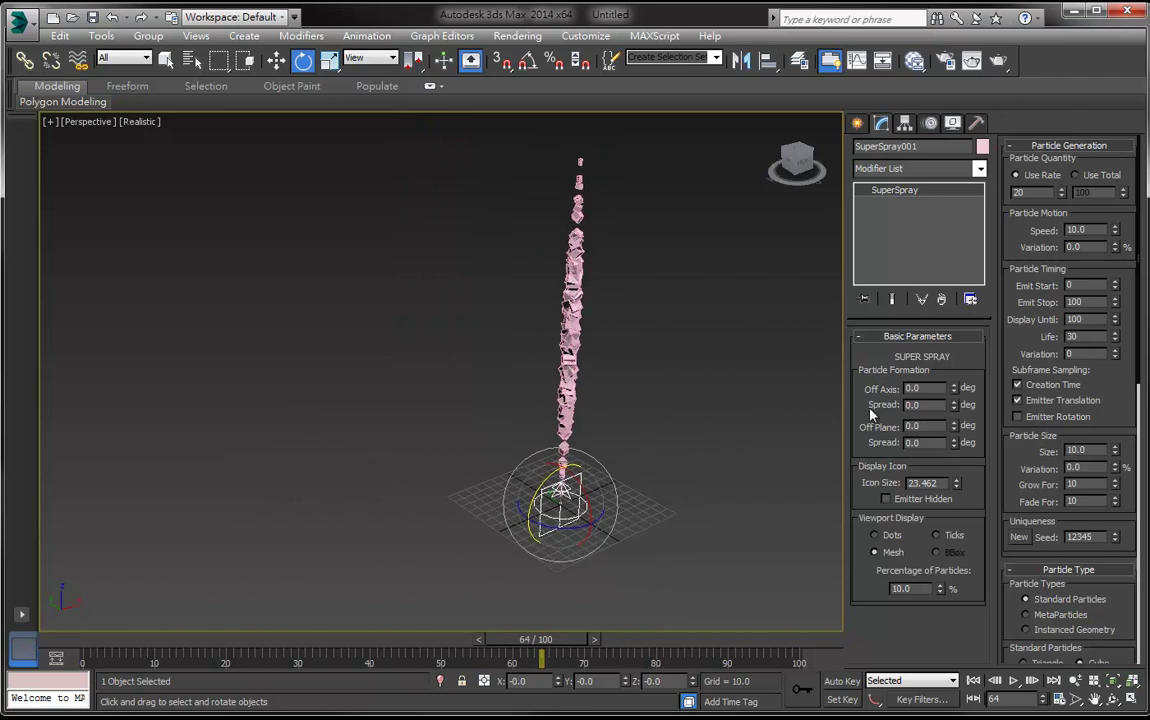
scroll(800, 390, up, 1)
scroll(770, 395, up, 3)
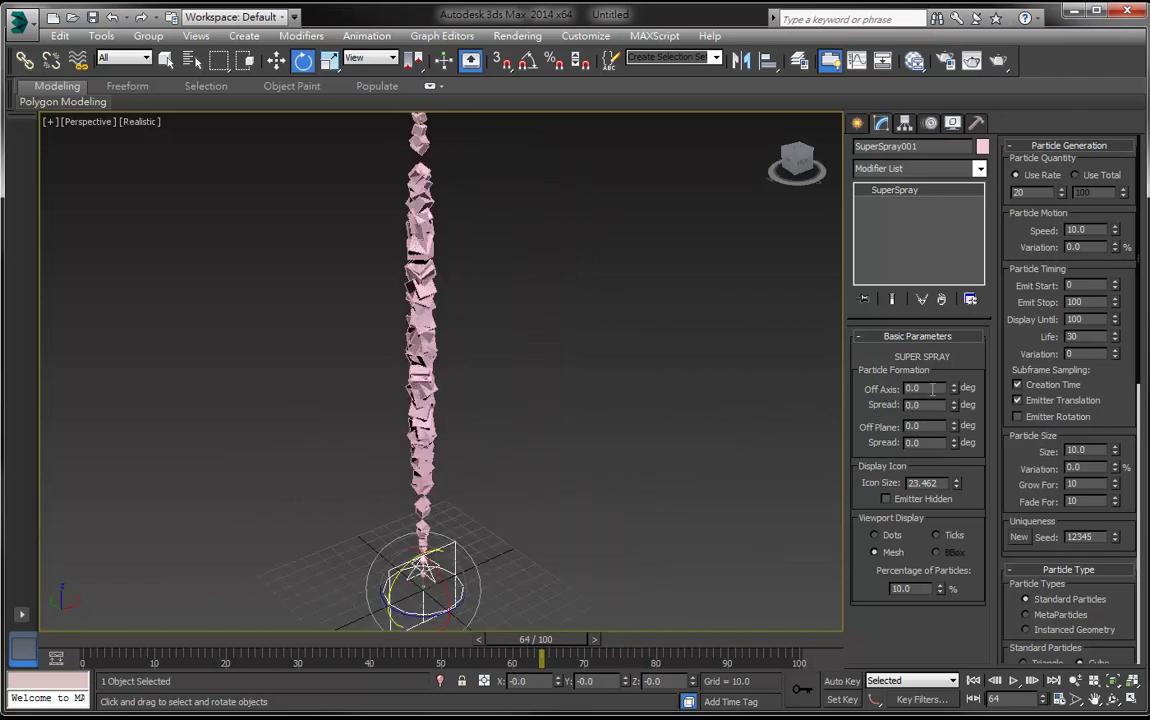
drag(954, 393, 948, 392)
Set the emitter's Spread to 14 and the Off Plane angle to 39
drag(955, 408, 952, 392)
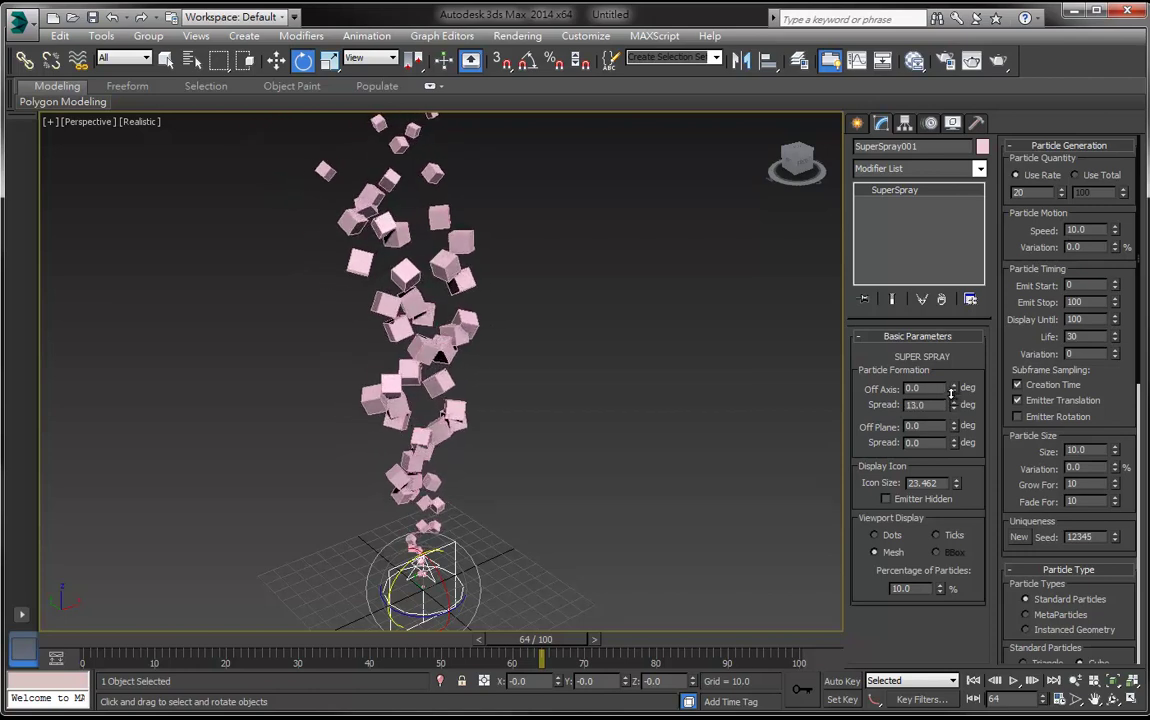
alt+middle_drag(480, 428, 510, 405)
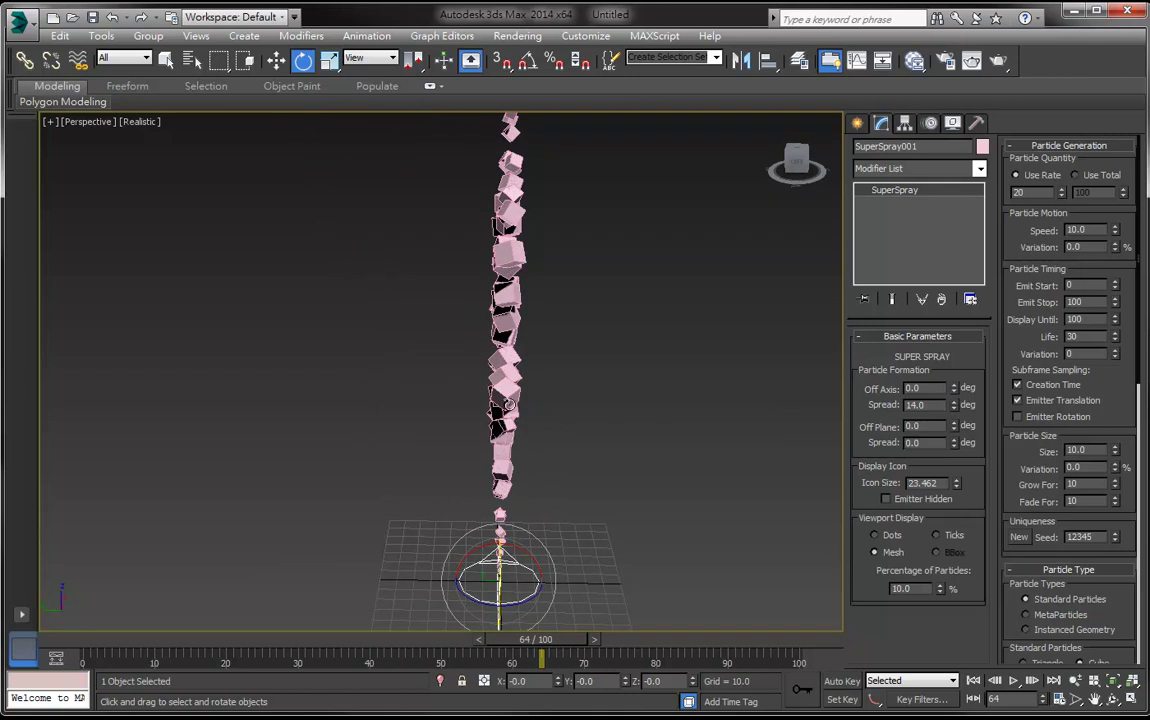
alt+middle_drag(510, 405, 516, 475)
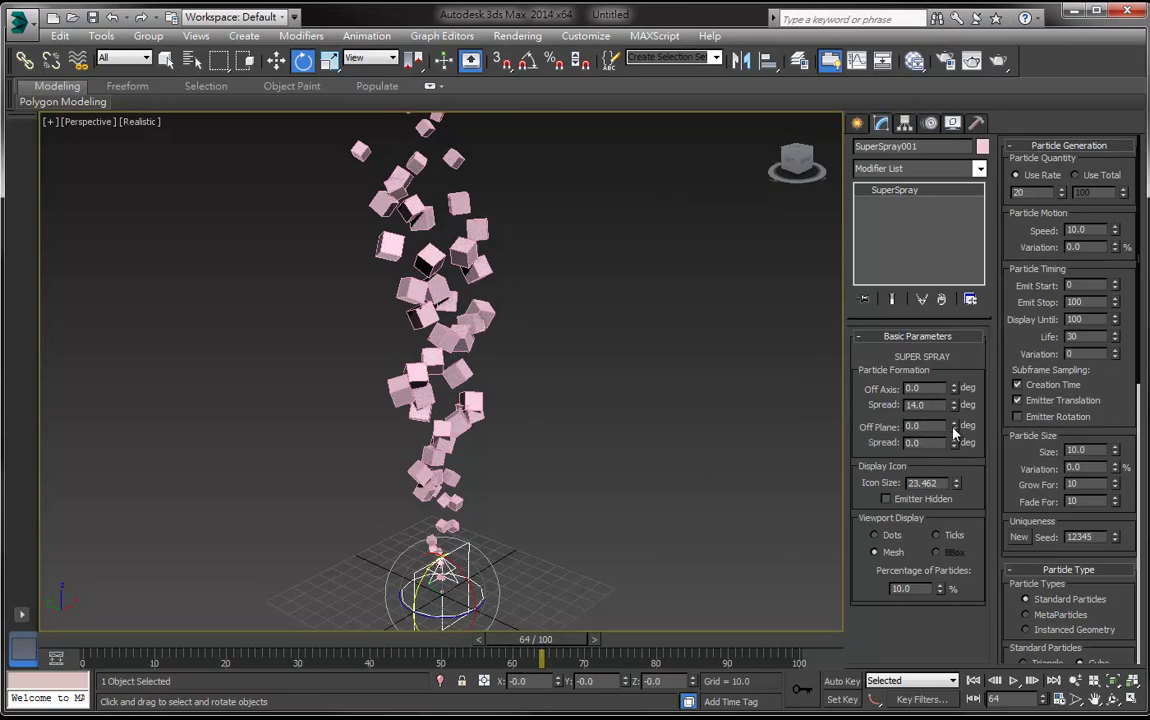
drag(954, 428, 951, 397)
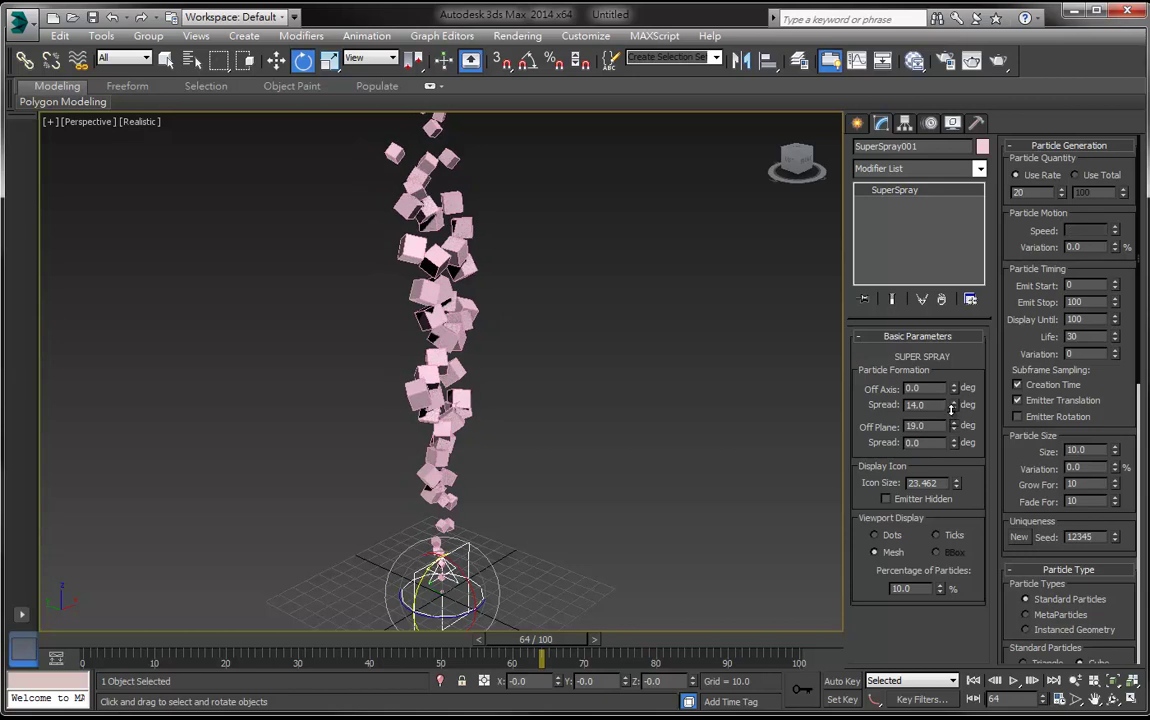
drag(951, 397, 945, 424)
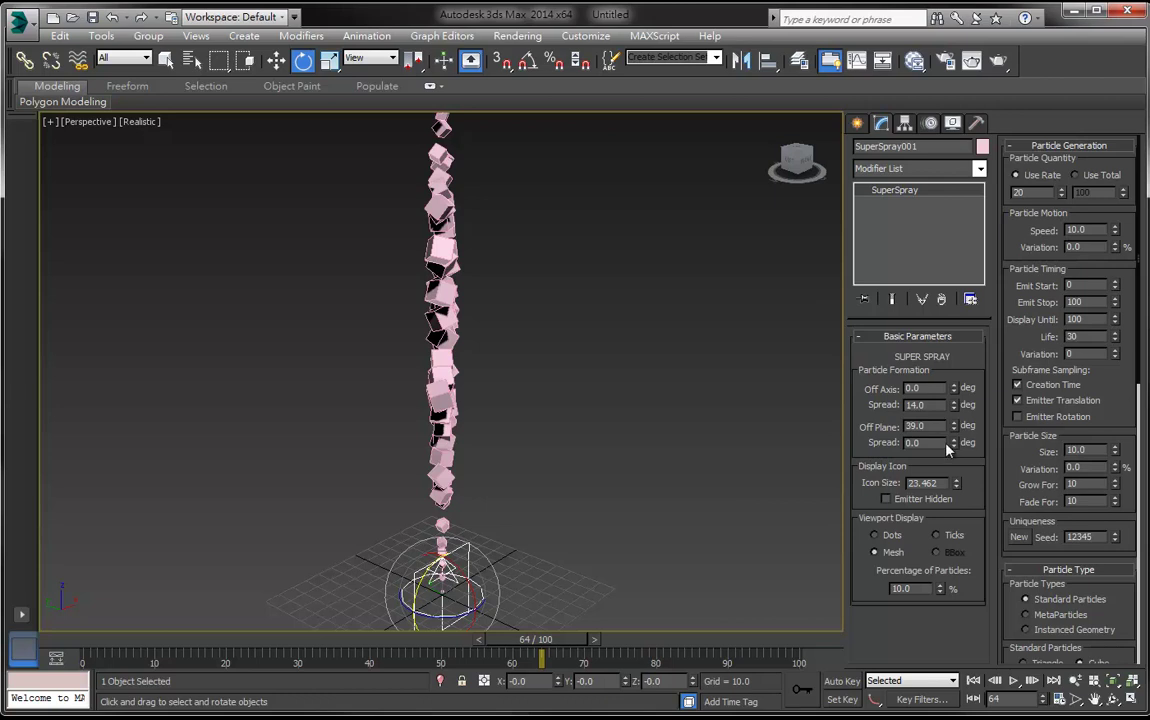
Widen the Off Plane spread of the particles to 80
mouse_move(955, 446)
mouse_down()
mouse_move(931, 378)
mouse_move(803, 416)
mouse_up()
mouse_move(560, 354)
alt+middle_down()
mouse_move(538, 434)
mouse_move(513, 383)
alt+middle_up()
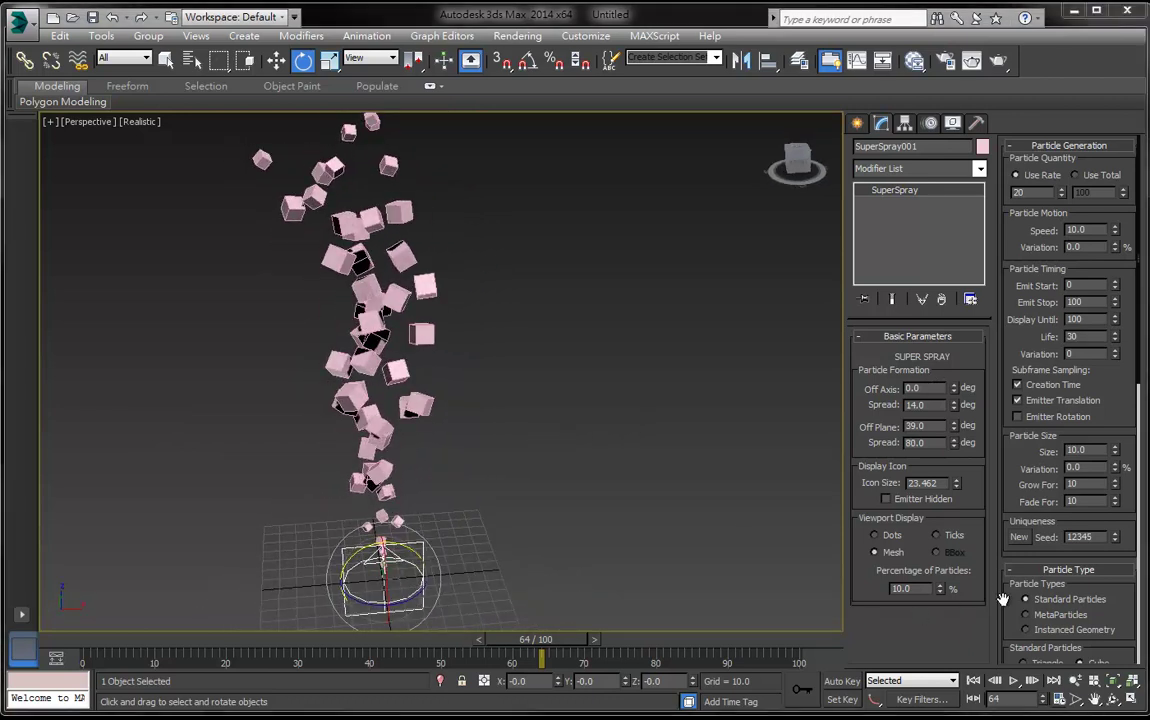
drag(1020, 572, 1020, 442)
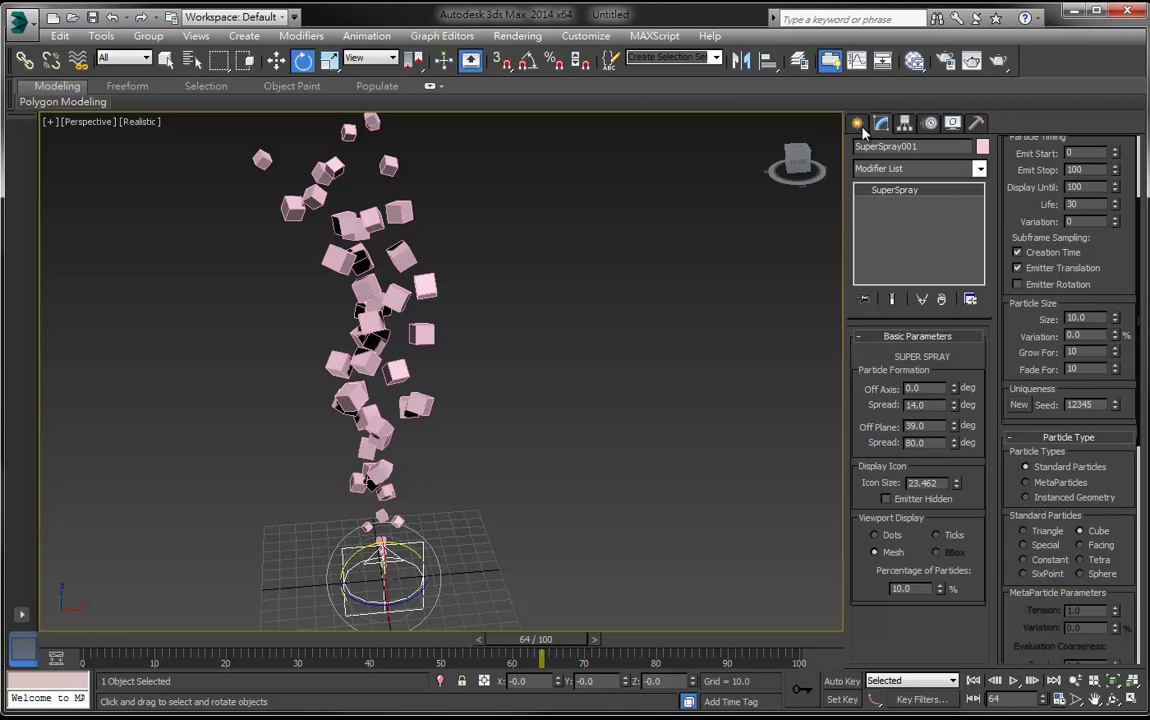
click(858, 124)
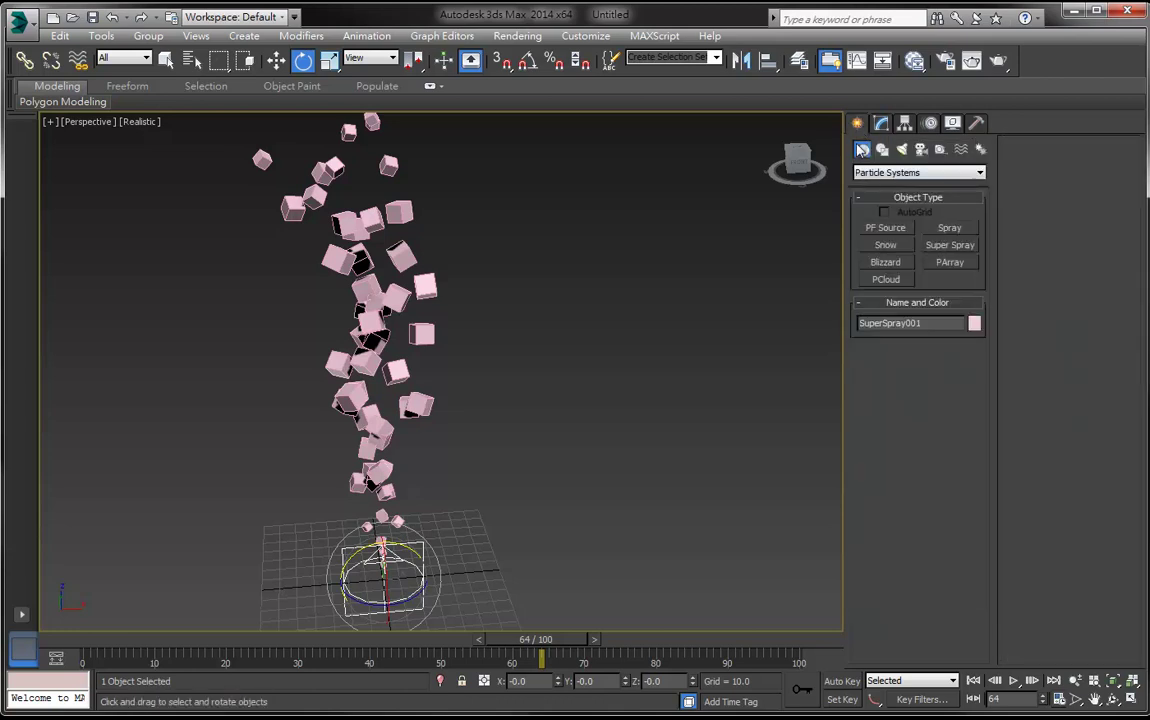
Switch the Create panel to Extended Primitives and zoom in on the emitter
click(876, 173)
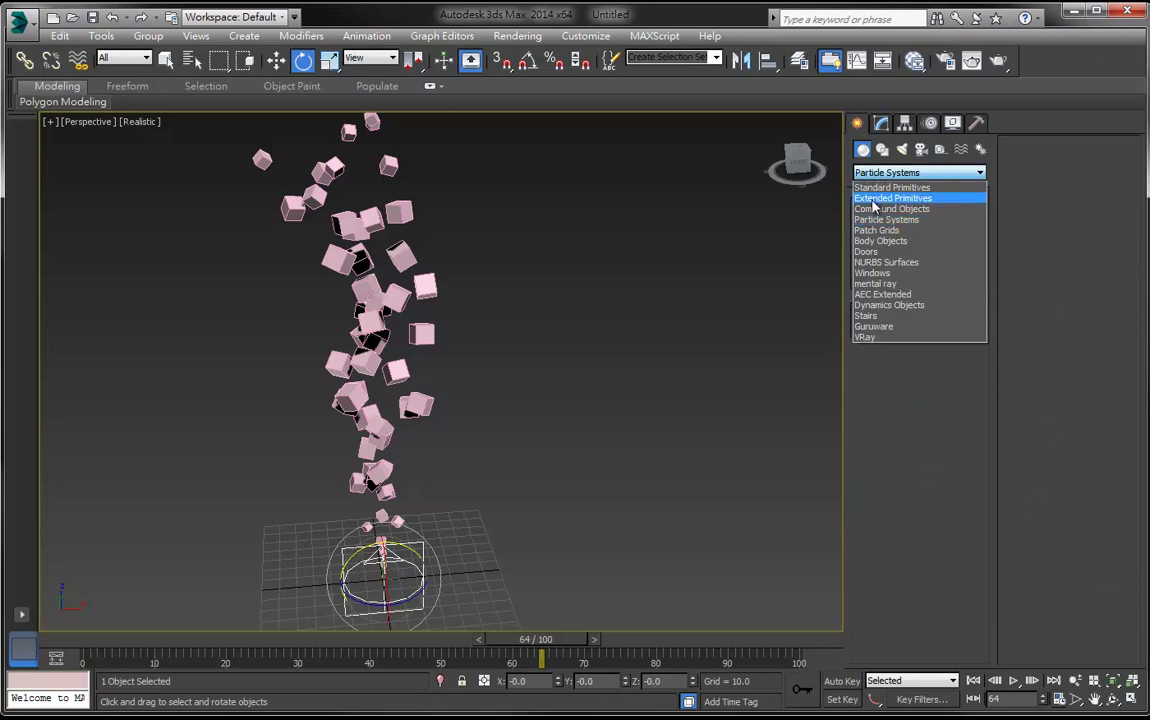
click(873, 199)
middle_drag(624, 532, 793, 334)
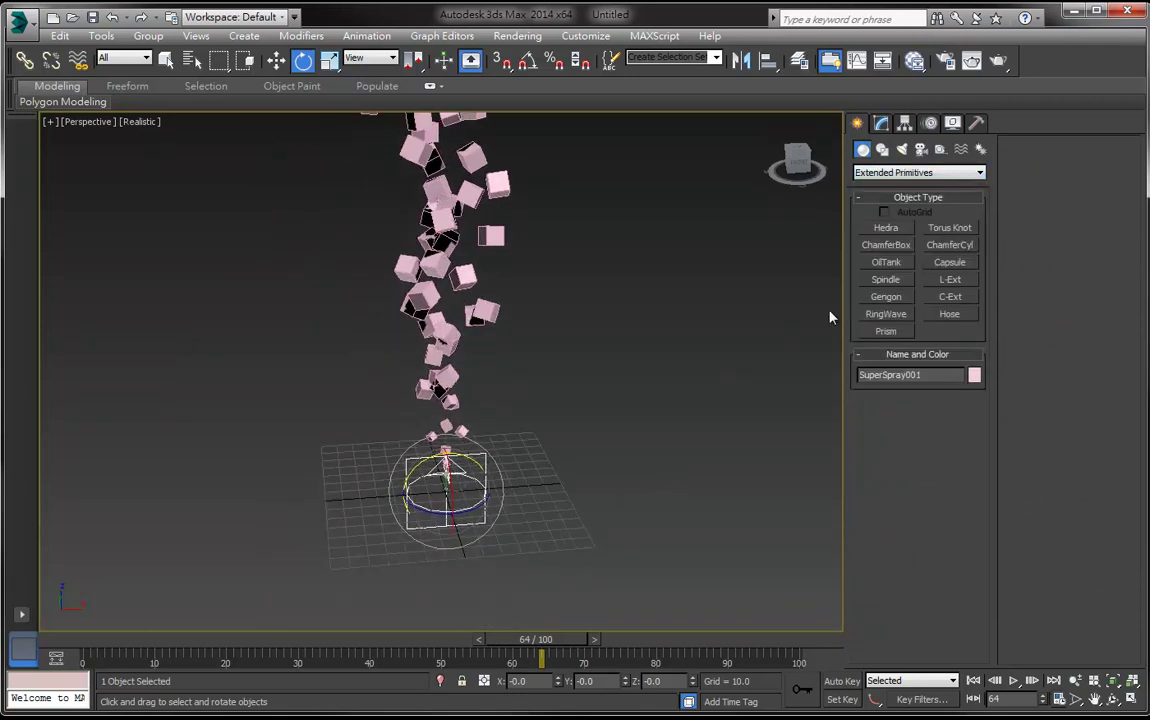
scroll(719, 431, up, 2)
scroll(739, 403, up, 2)
scroll(688, 398, up, 2)
scroll(600, 430, up, 2)
scroll(470, 478, up, 2)
scroll(578, 437, up, 2)
scroll(585, 440, up, 1)
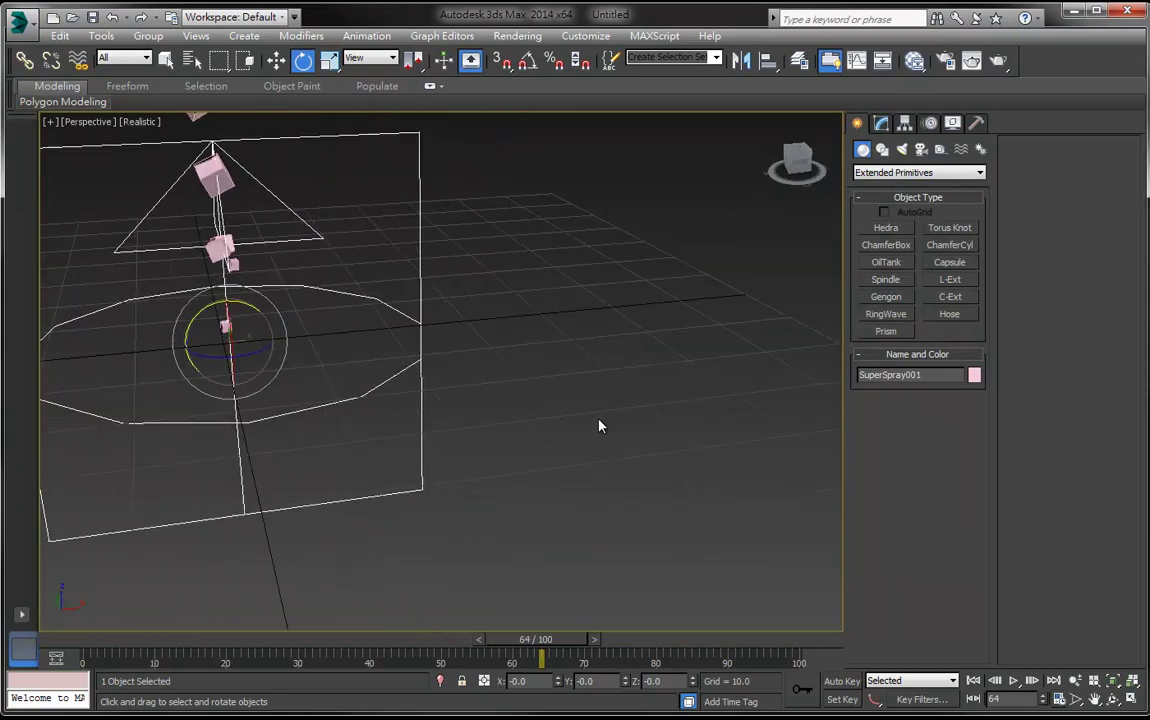
Draw OilTank001 beside the emitter with radius 3.383 and height 3.746
click(886, 262)
drag(647, 460, 665, 476)
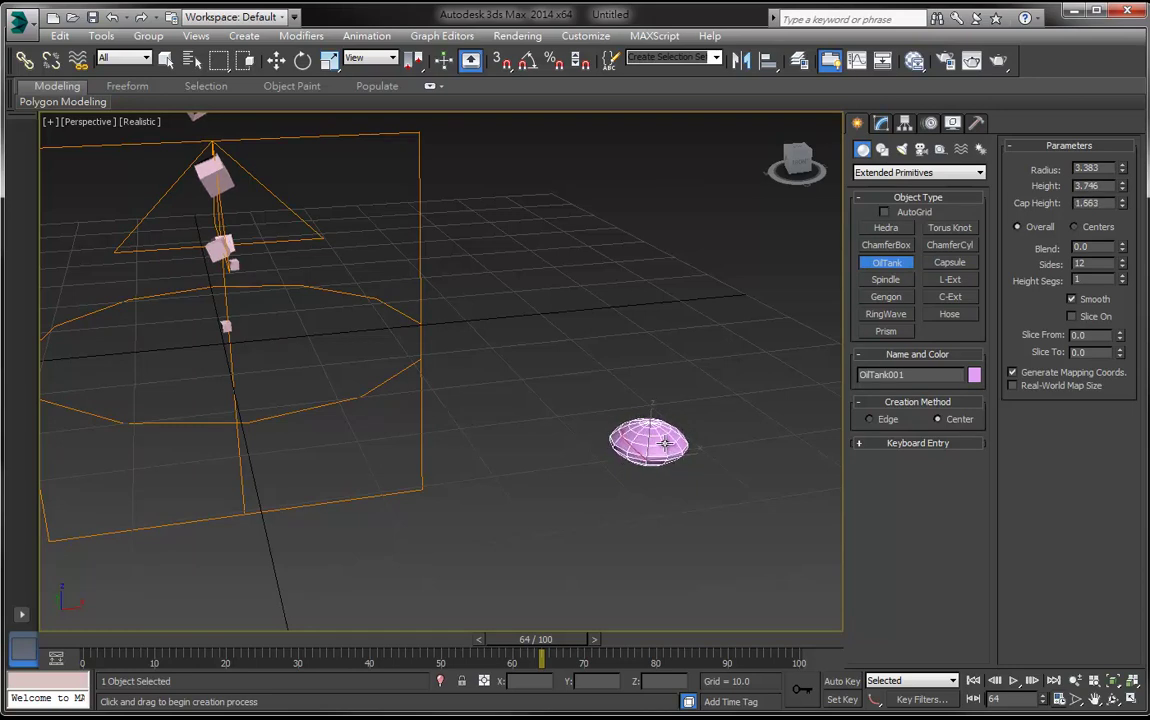
click(665, 441)
key(e)
alt+middle_drag(665, 441, 681, 487)
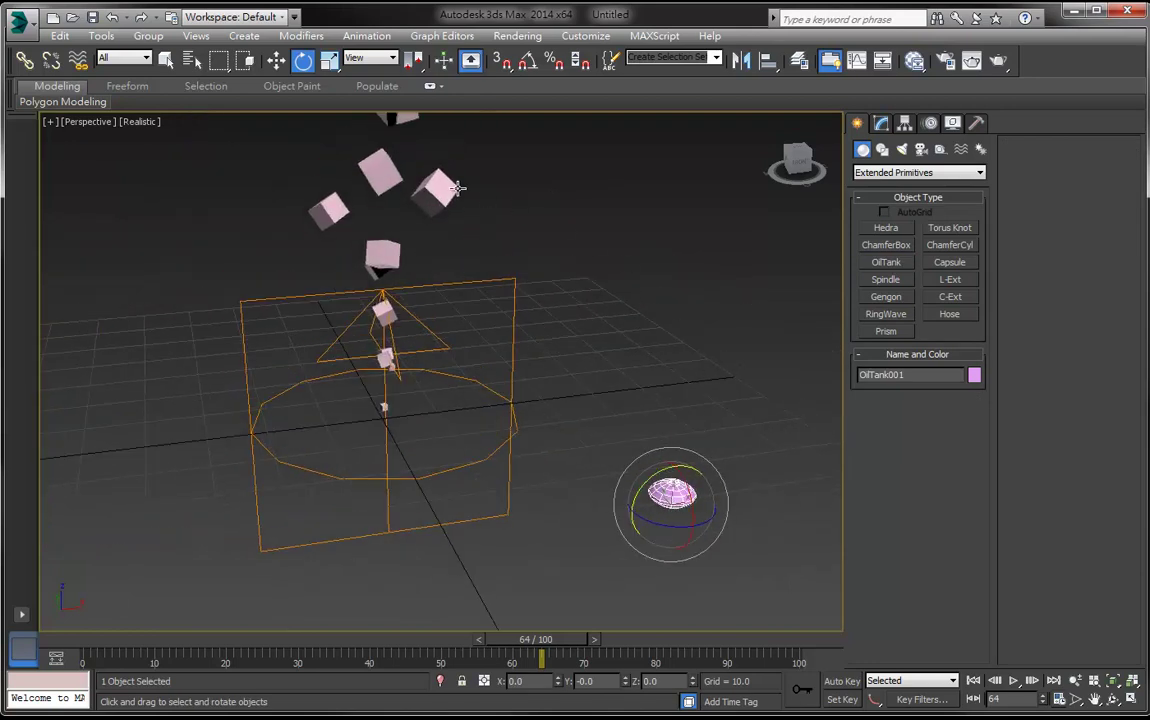
Select SuperSpray001 and change its particle type to Instanced Geometry
click(618, 322)
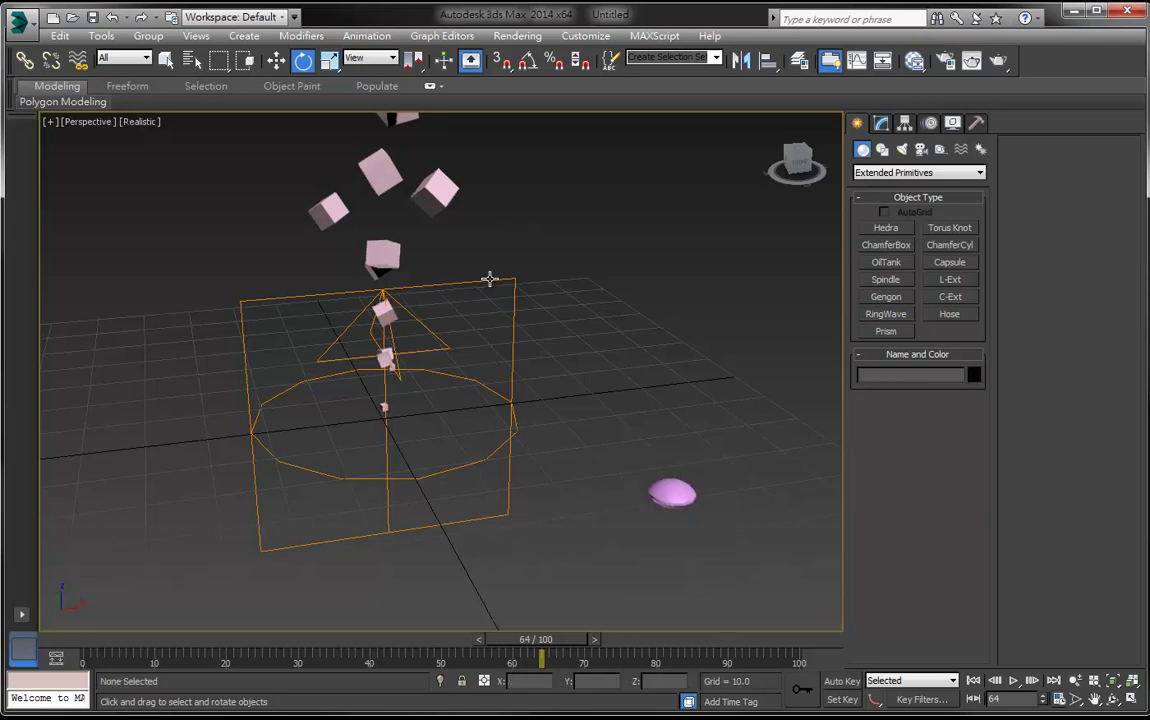
click(489, 279)
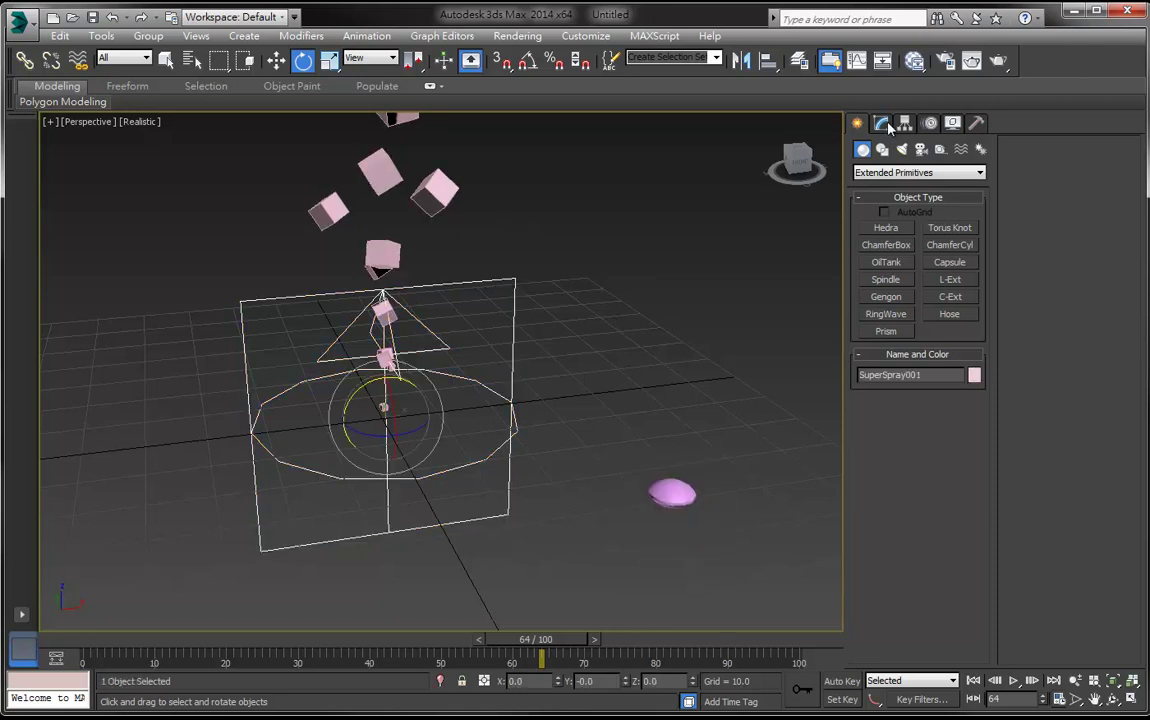
click(881, 123)
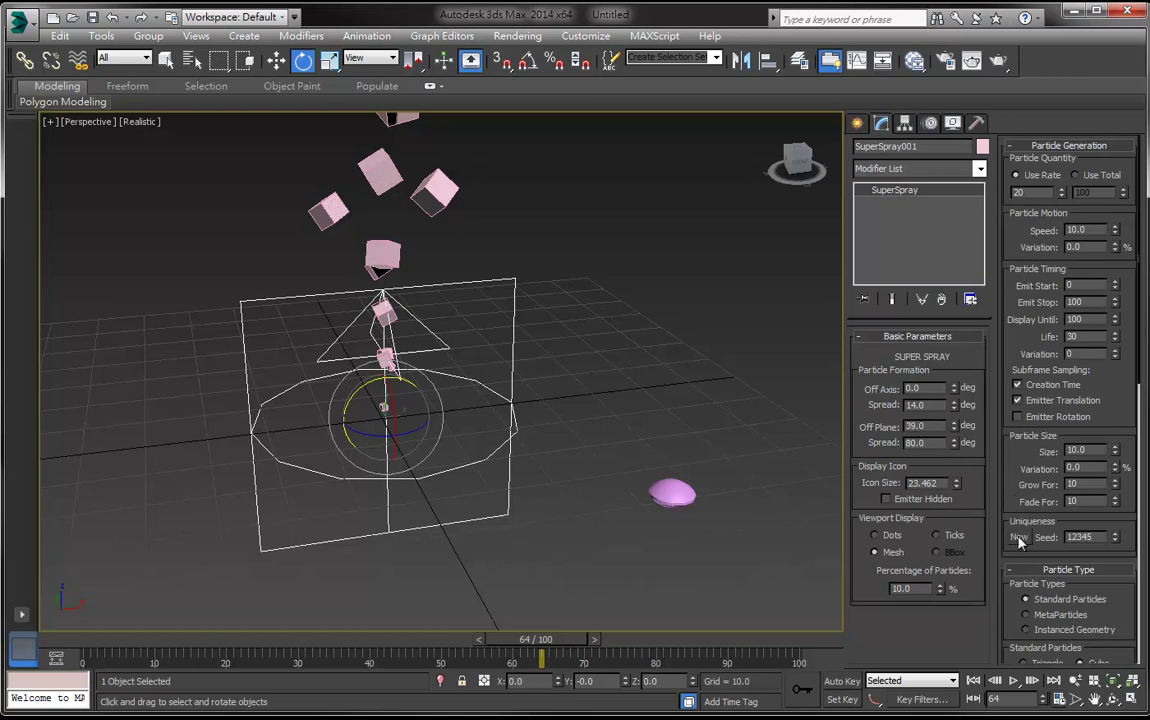
drag(1017, 560, 1017, 453)
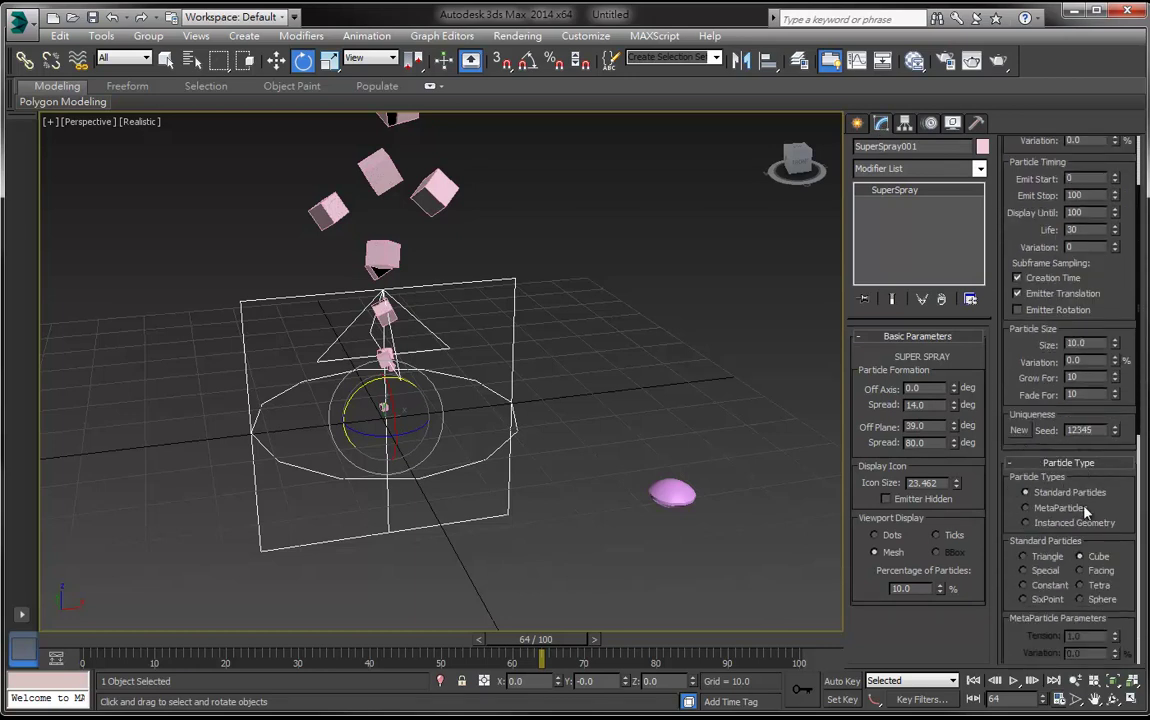
click(1046, 528)
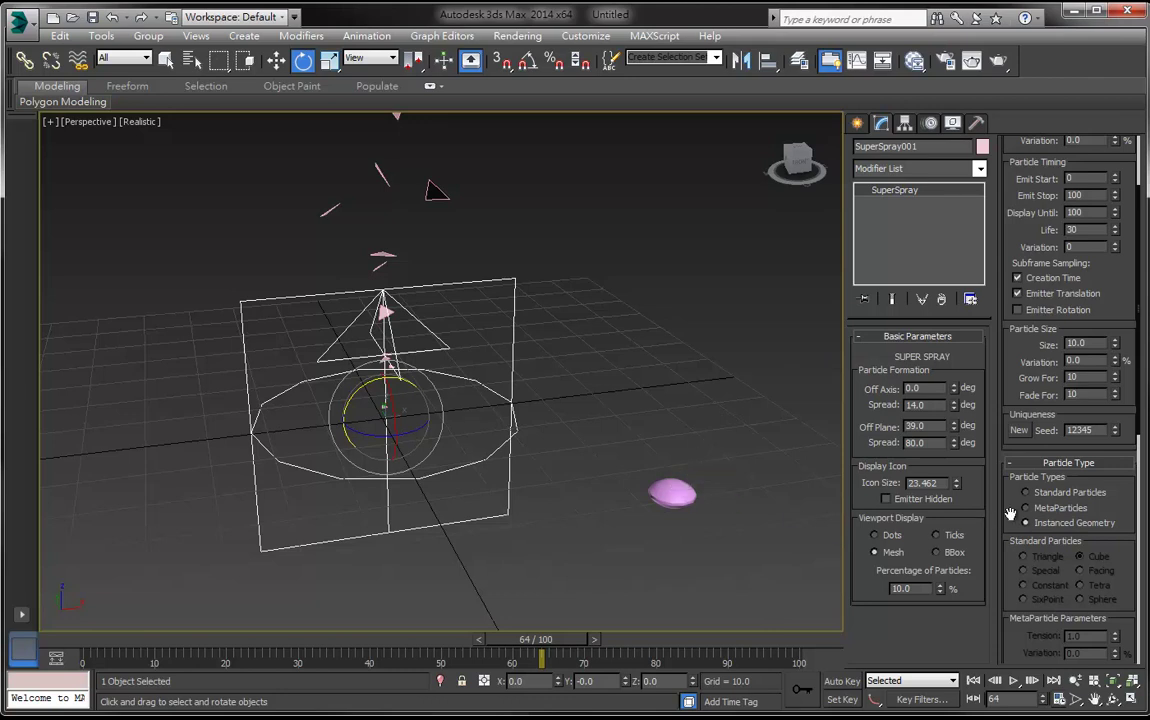
Activate Pick Object in the Instancing Parameters rollout
scroll(1010, 514, down, 3)
scroll(1025, 500, down, 2)
scroll(1033, 440, down, 3)
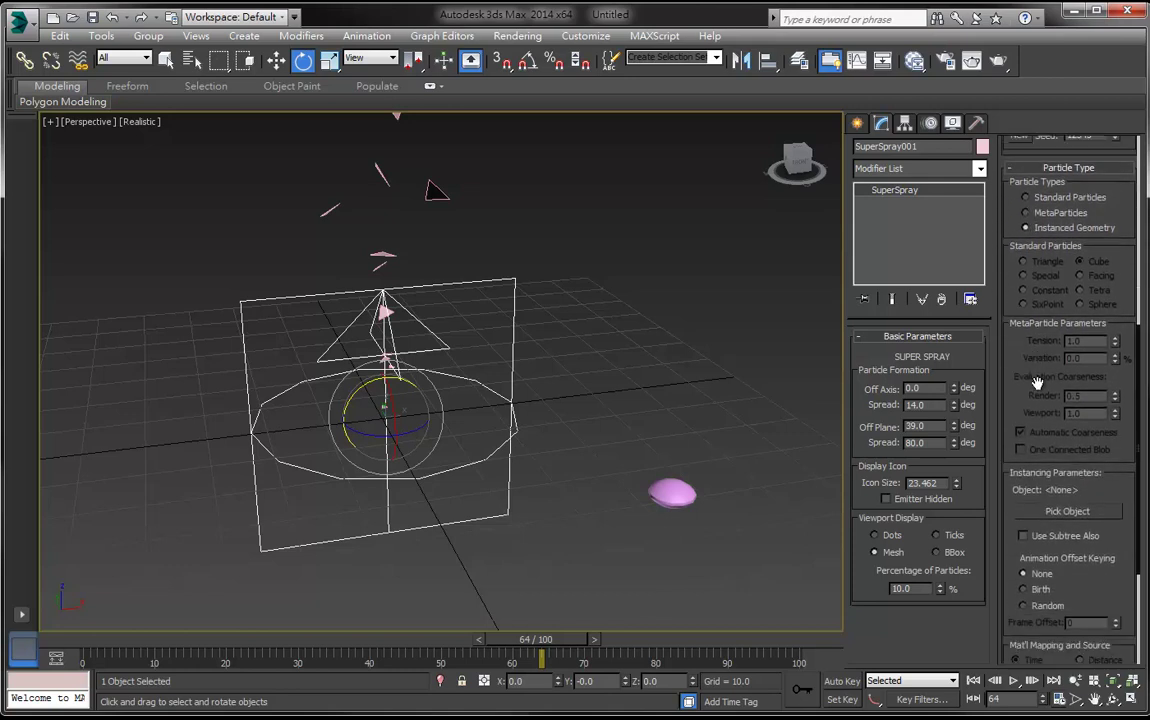
click(1049, 515)
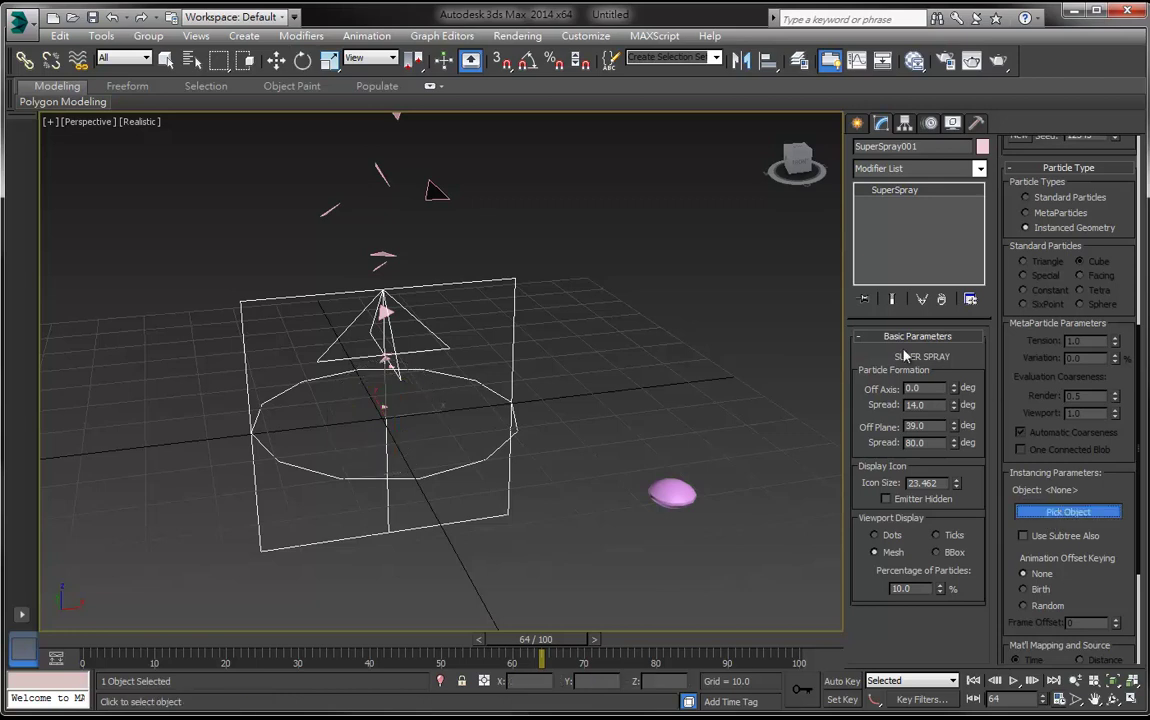
Pick the pink OilTank001 as the instanced particle geometry
click(672, 491)
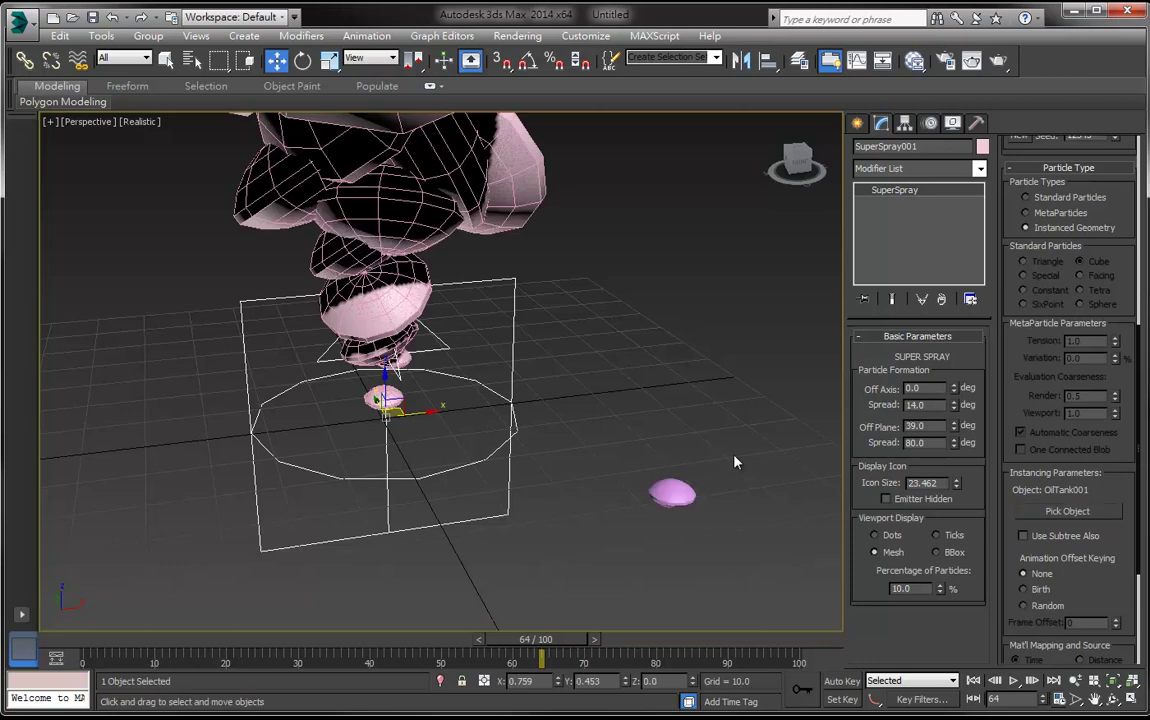
right_click(705, 381)
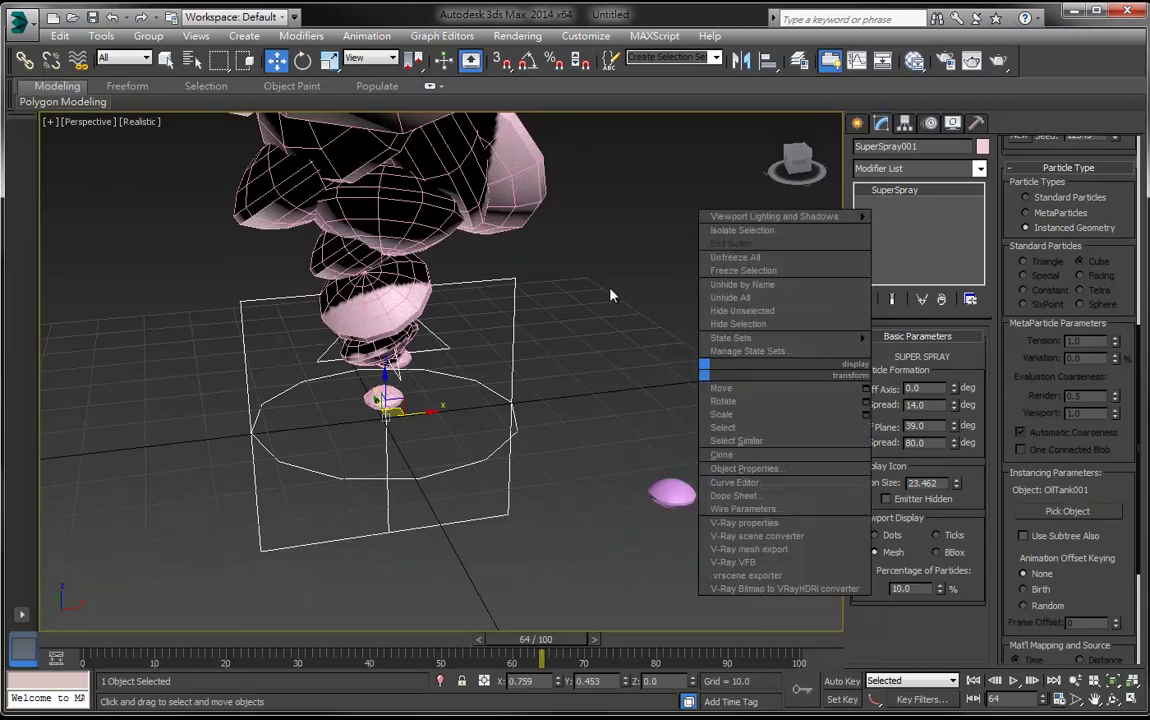
mouse_move(611, 290)
alt+middle_down()
mouse_move(617, 381)
mouse_move(708, 384)
alt+middle_up()
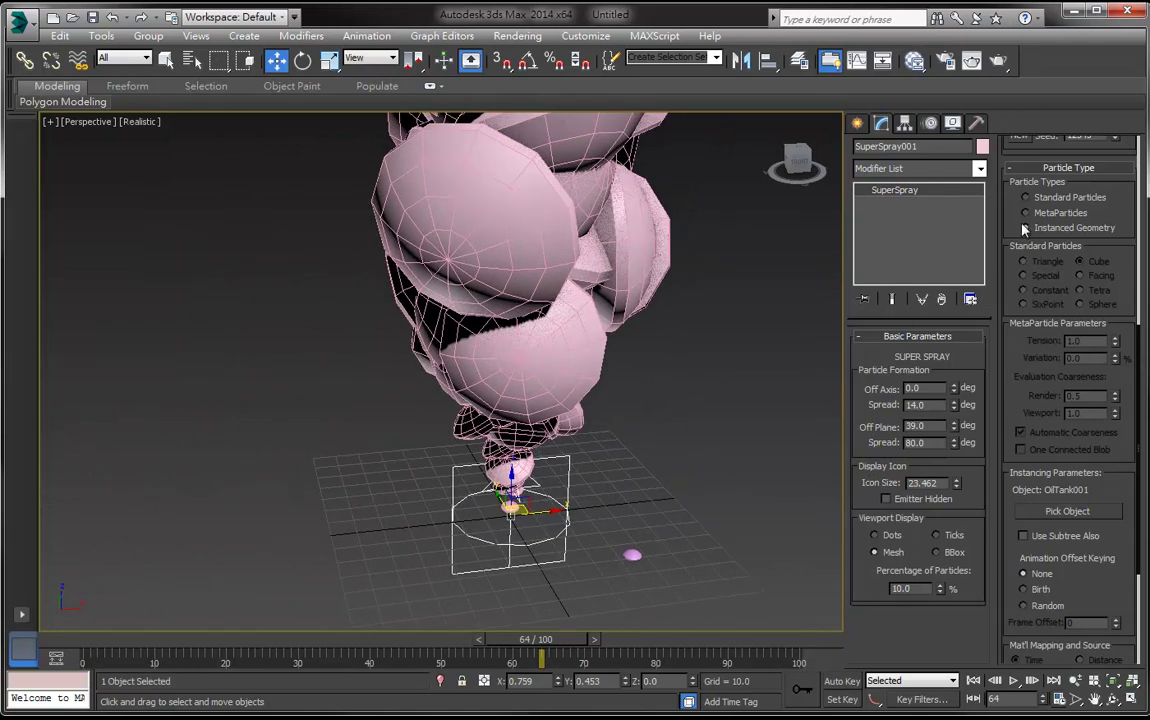
Set Particle Size to 2 and scrub the timeline to preview the oil-tank particles
scroll(1013, 362, up, 4)
scroll(1013, 362, up, 3)
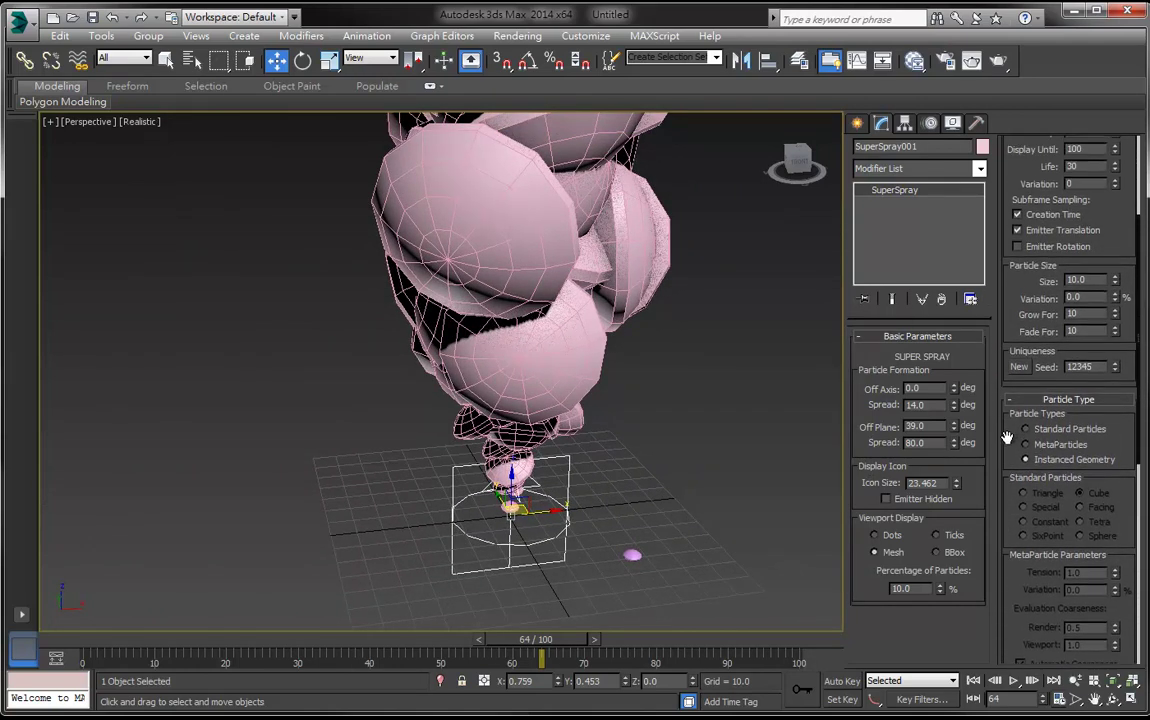
double_click(1088, 332)
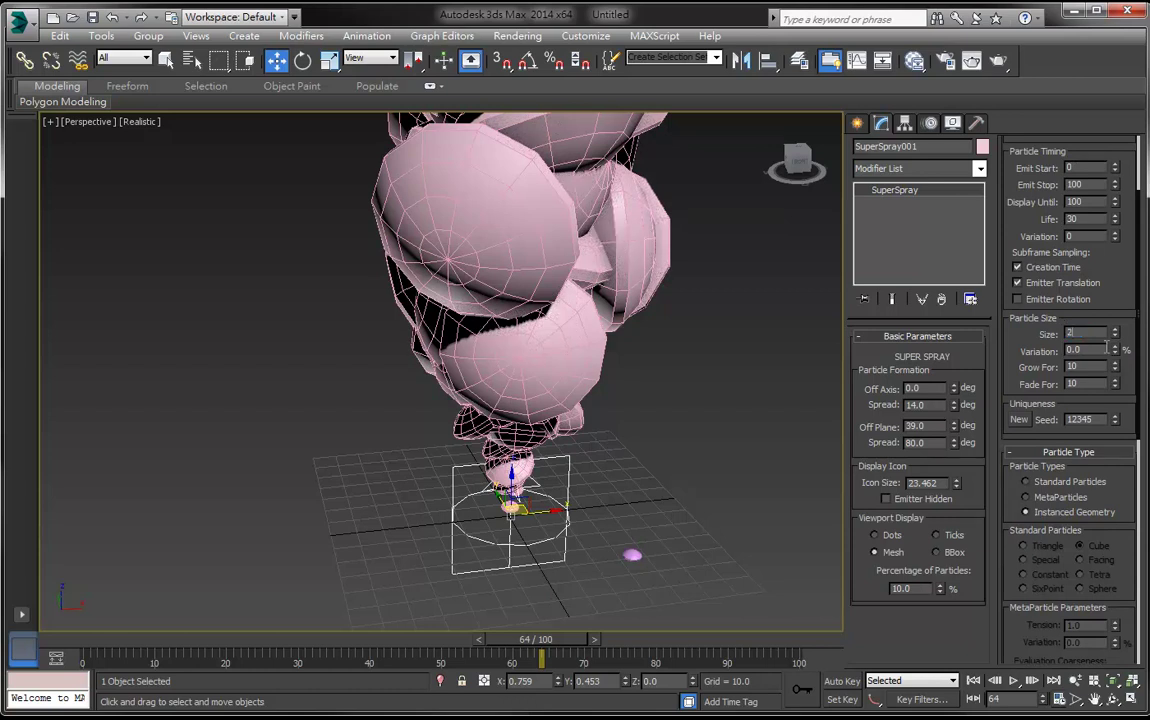
text(2)
key(Return)
mouse_move(542, 648)
mouse_down()
mouse_move(380, 645)
mouse_move(452, 637)
mouse_move(398, 639)
mouse_up()
key(w)
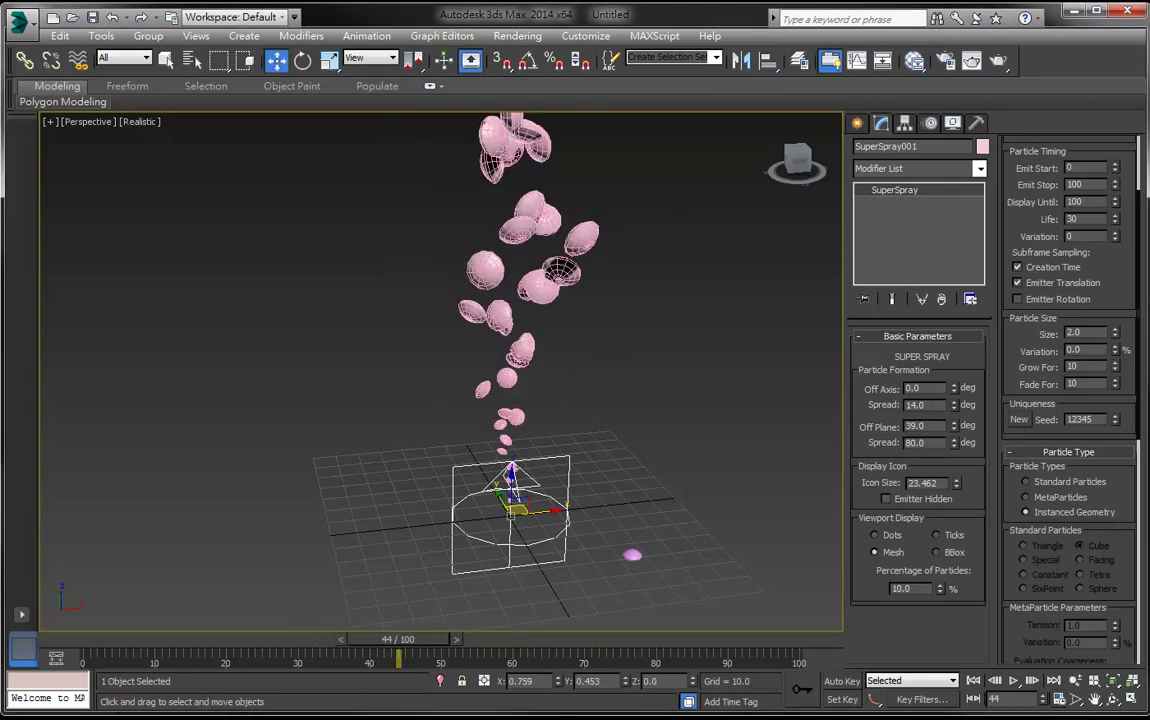
mouse_move(533, 597)
alt+middle_down()
mouse_move(534, 506)
mouse_move(619, 526)
mouse_move(551, 472)
alt+middle_up()
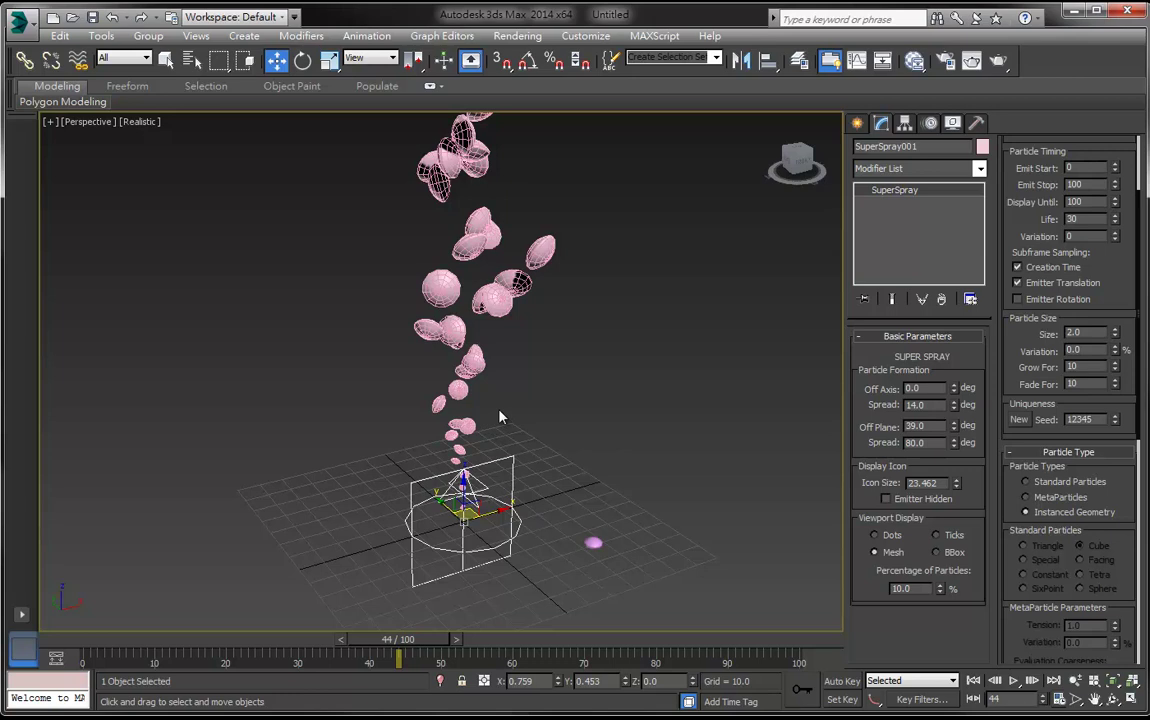
Create a Gravity space warp (Forces) beside the Super Spray emitter
click(858, 123)
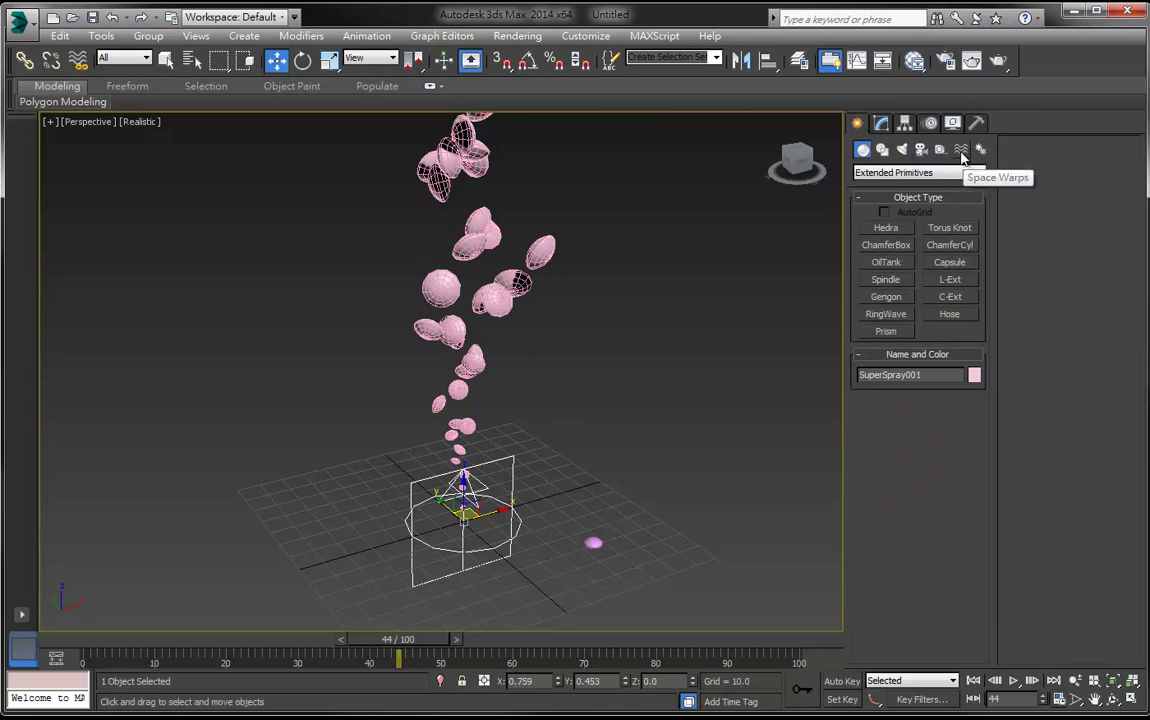
click(962, 152)
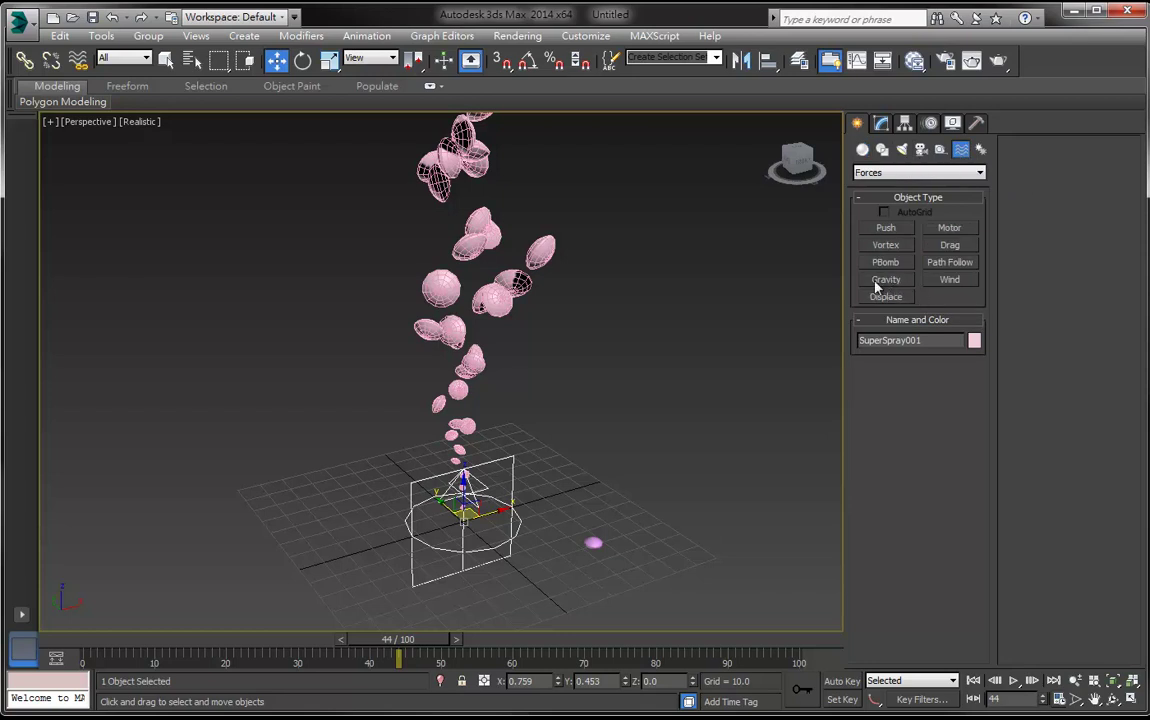
click(886, 280)
mouse_move(667, 388)
middle_down()
mouse_move(656, 374)
mouse_move(598, 391)
middle_up()
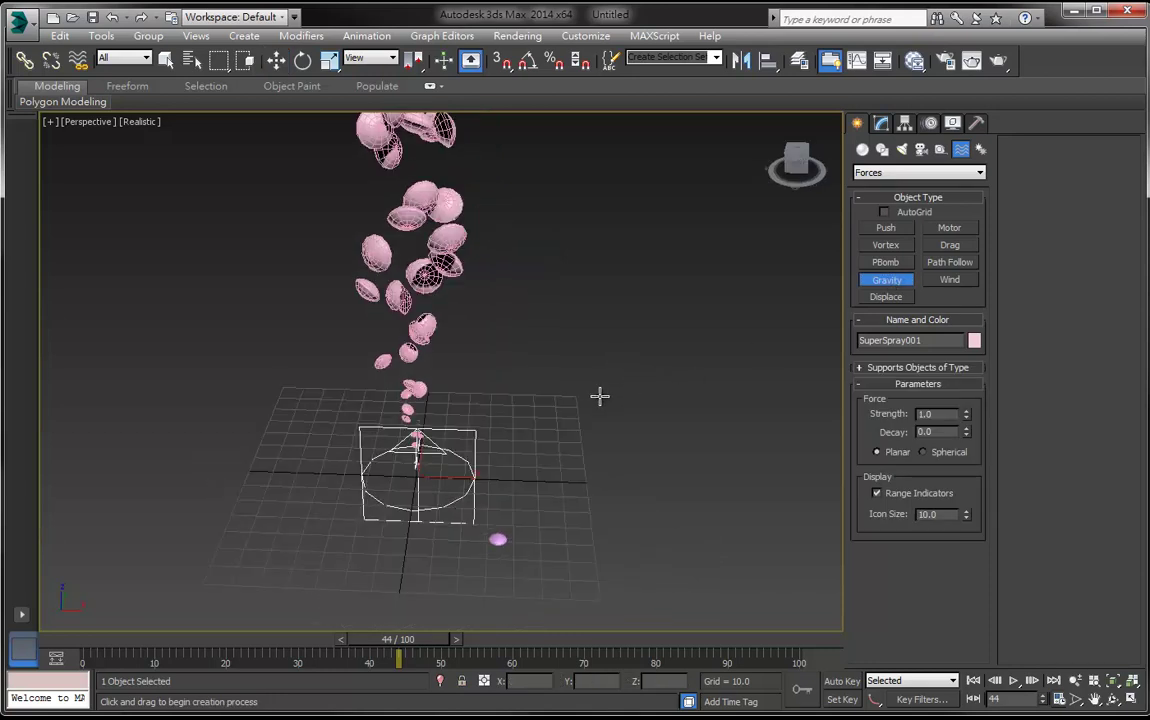
drag(586, 466, 615, 524)
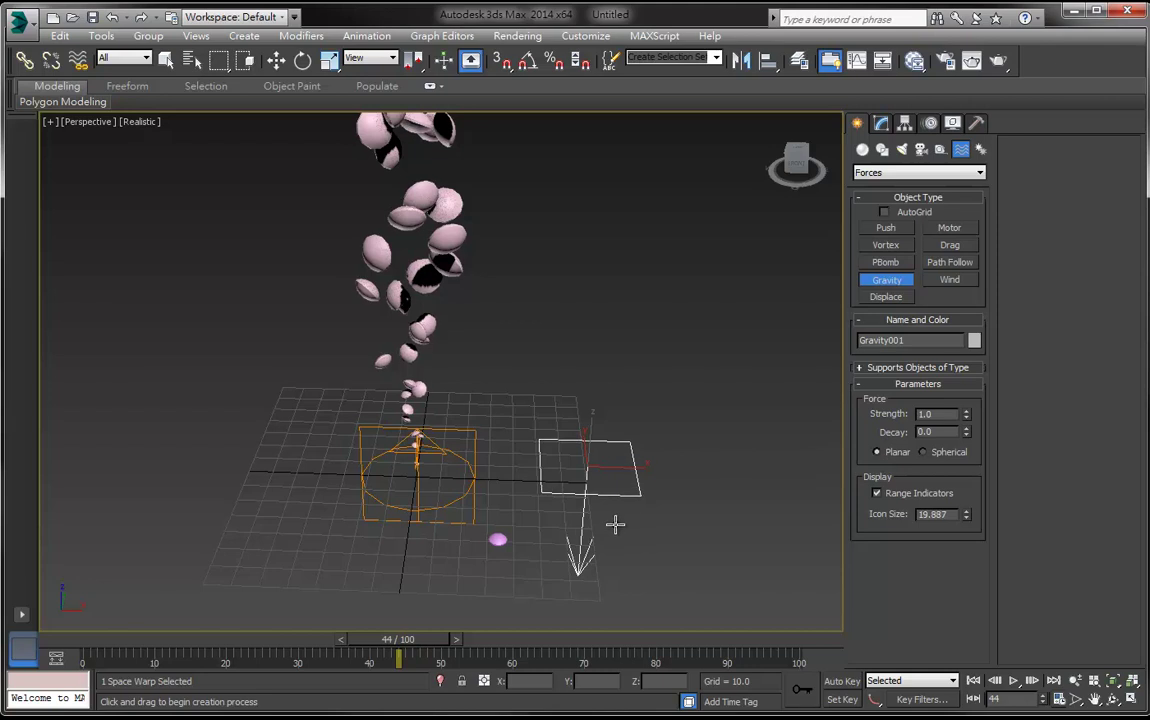
Move Gravity001 further right along X, then reselect SuperSpray001
key(w)
drag(631, 470, 699, 470)
mouse_move(699, 470)
alt+middle_down()
mouse_move(655, 508)
mouse_move(662, 500)
alt+middle_up()
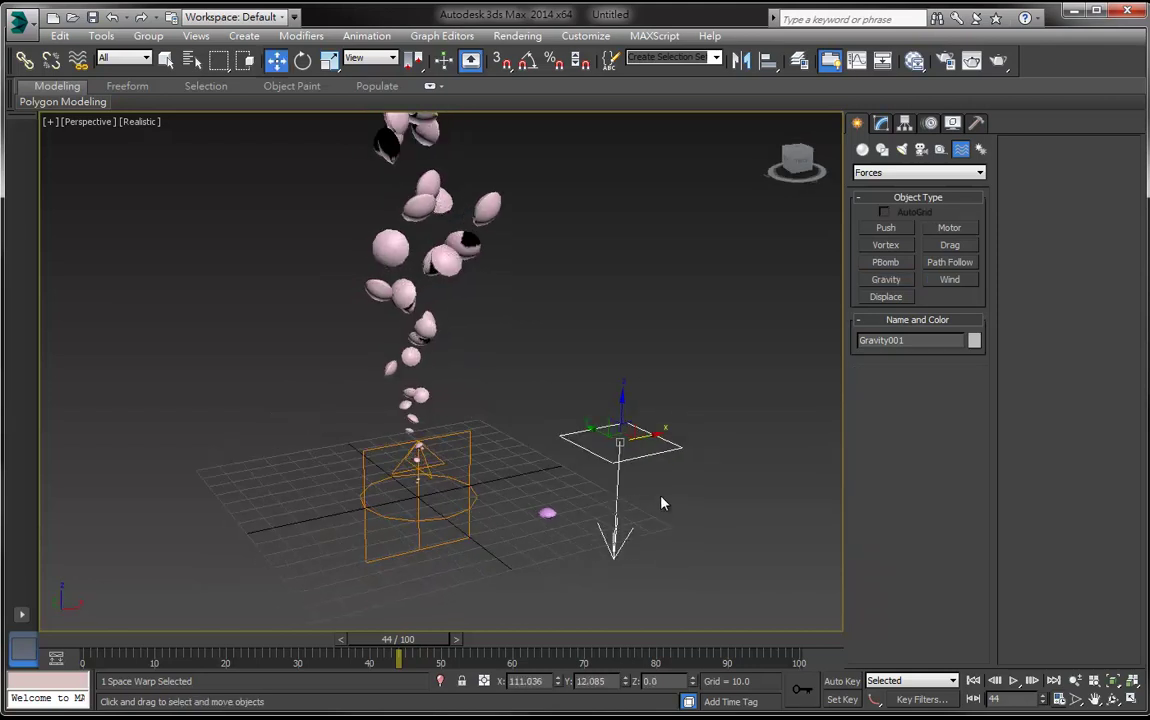
click(460, 432)
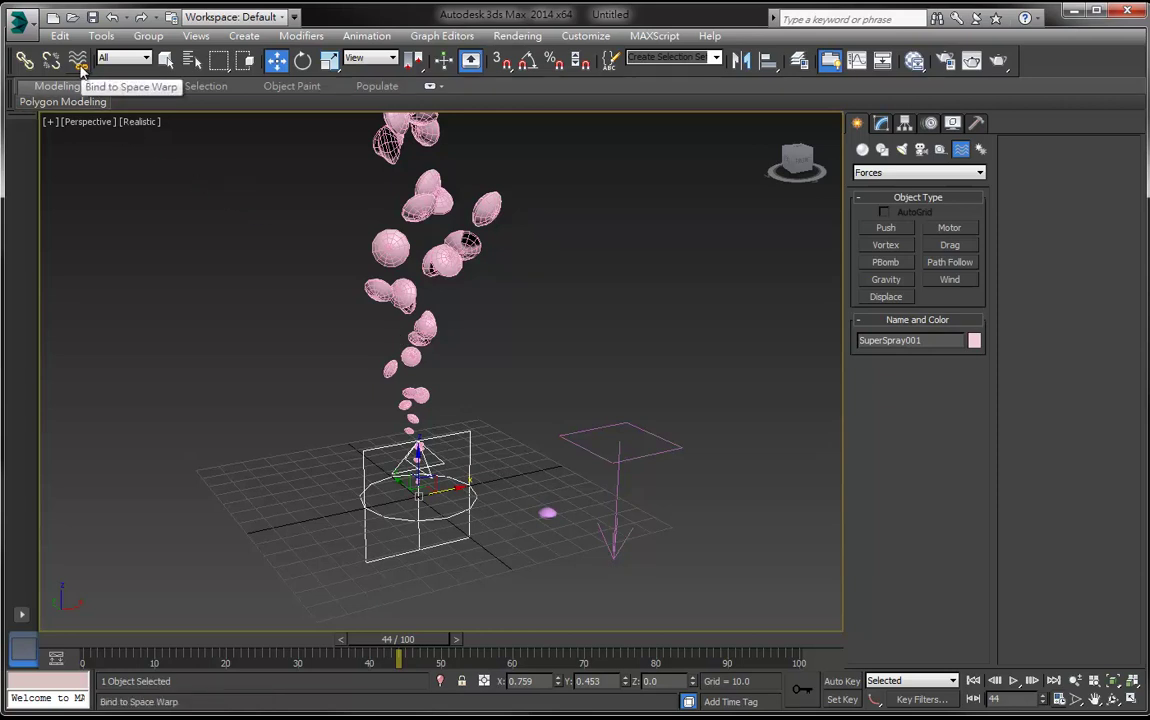
Bind SuperSpray001 to Gravity001, rewind the animation to the start, and select Gravity001
click(79, 63)
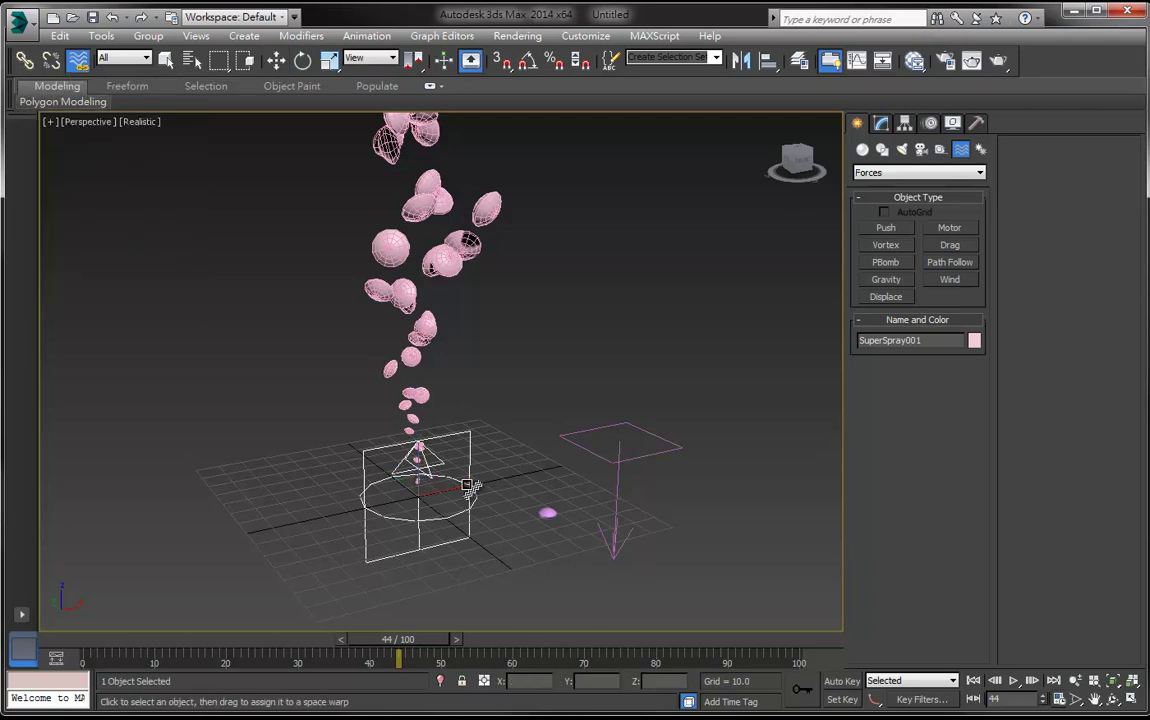
drag(509, 494, 563, 463)
drag(578, 447, 577, 450)
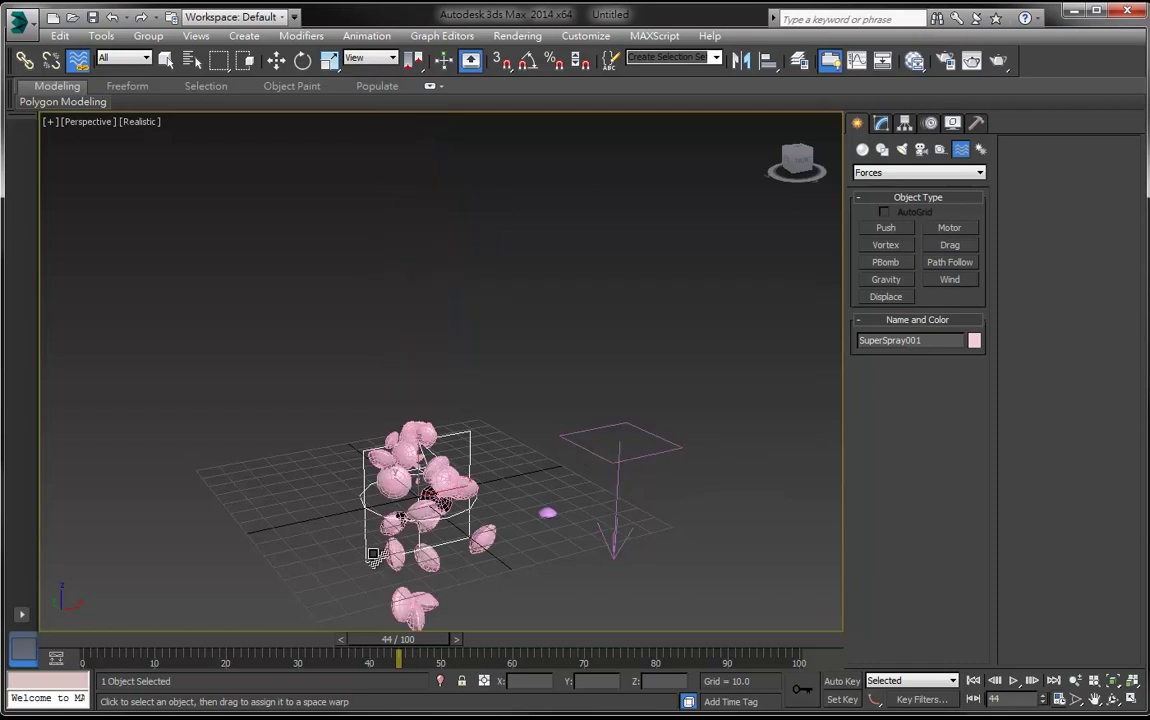
mouse_move(390, 637)
mouse_down()
mouse_move(95, 645)
mouse_move(226, 649)
mouse_move(113, 647)
mouse_move(170, 648)
mouse_up()
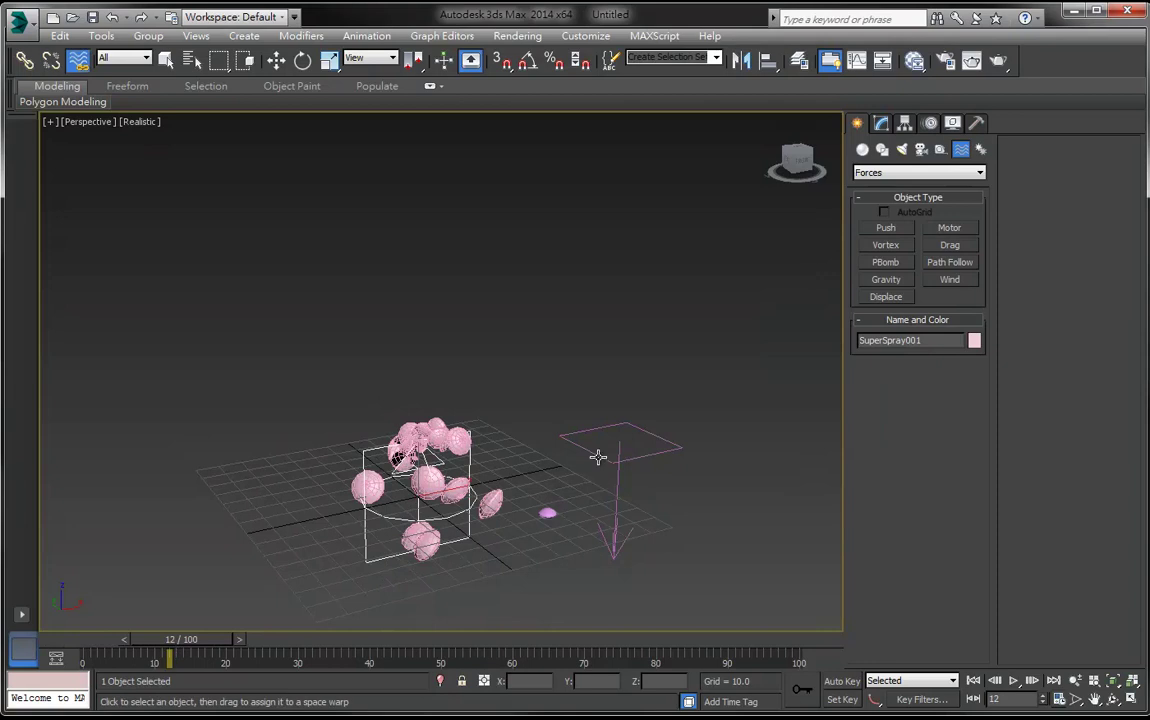
drag(598, 457, 400, 454)
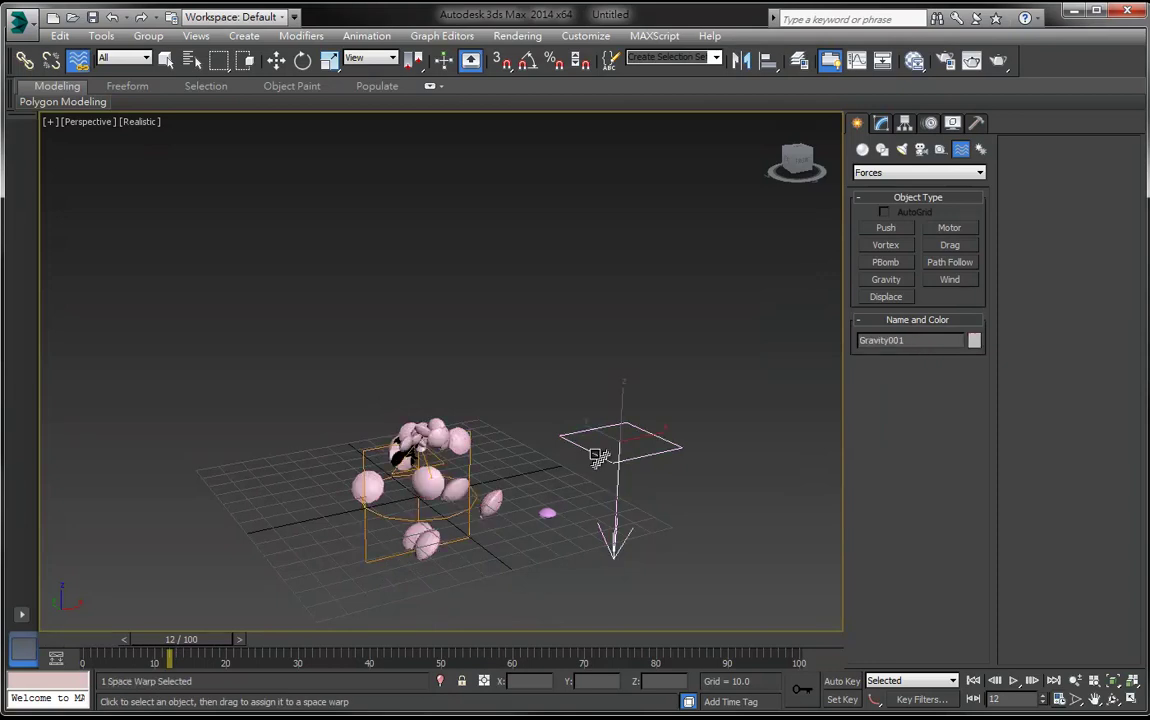
Lower Gravity001's strength to 0.43 and scrub the timeline to check the falling particles
click(882, 124)
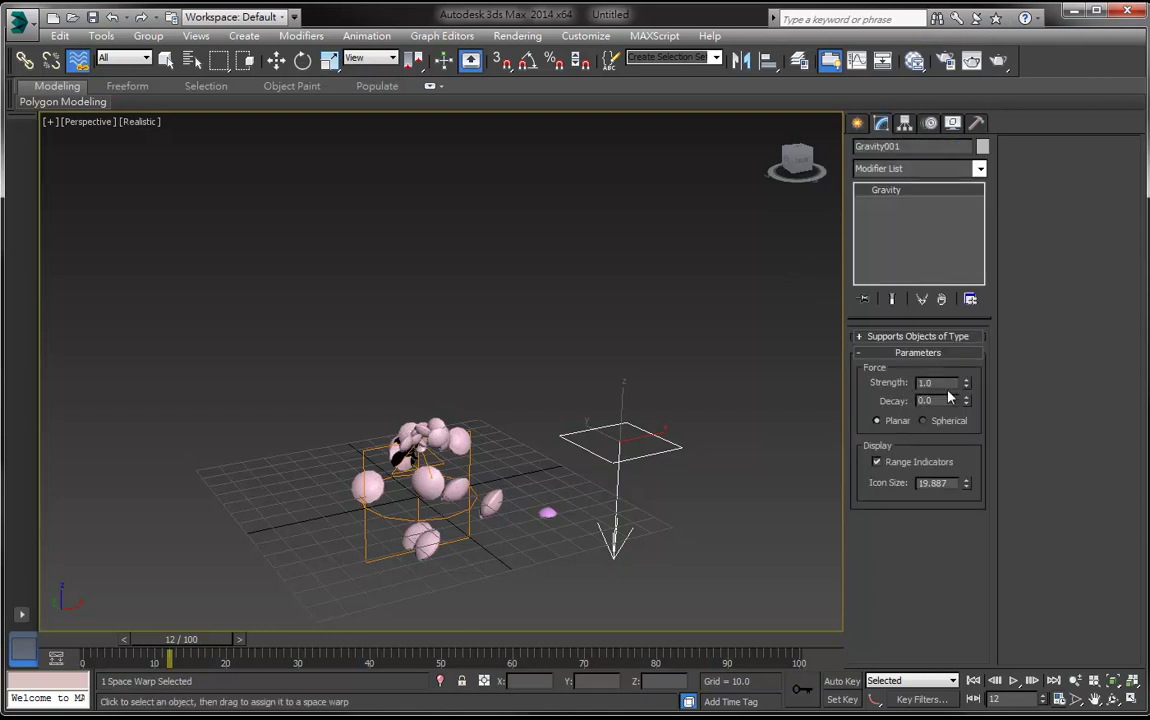
drag(966, 388, 970, 431)
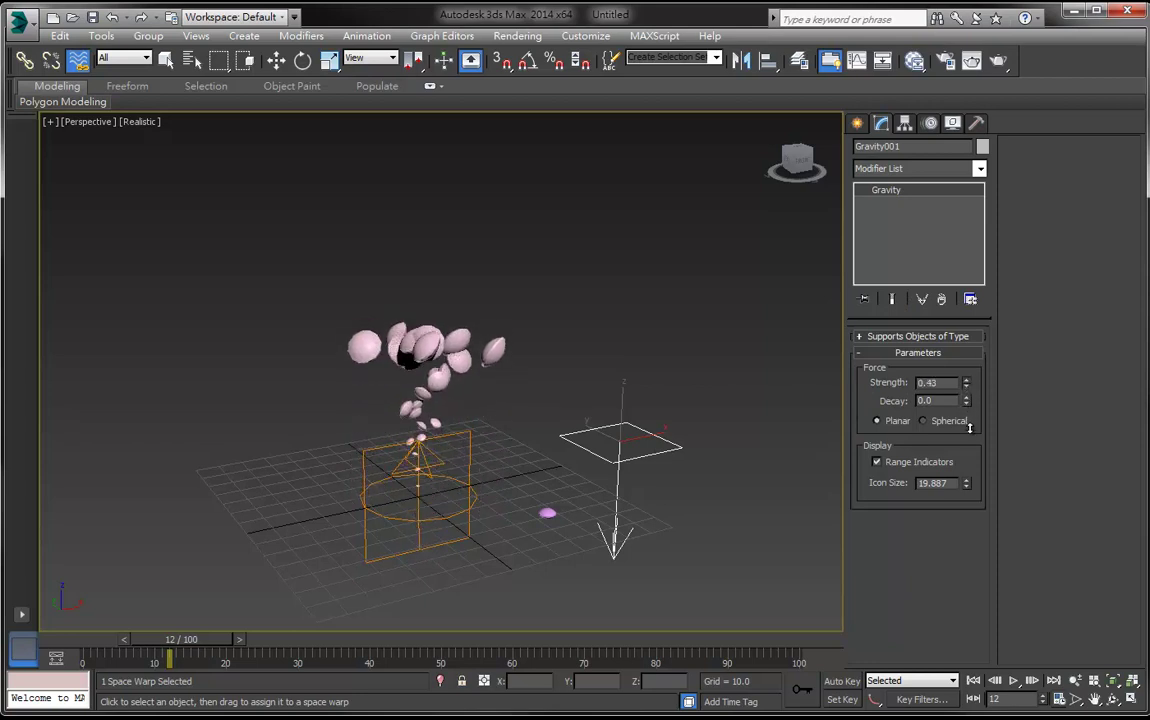
drag(970, 431, 971, 427)
mouse_move(193, 645)
mouse_down()
mouse_move(123, 643)
mouse_move(392, 640)
mouse_move(433, 614)
mouse_up()
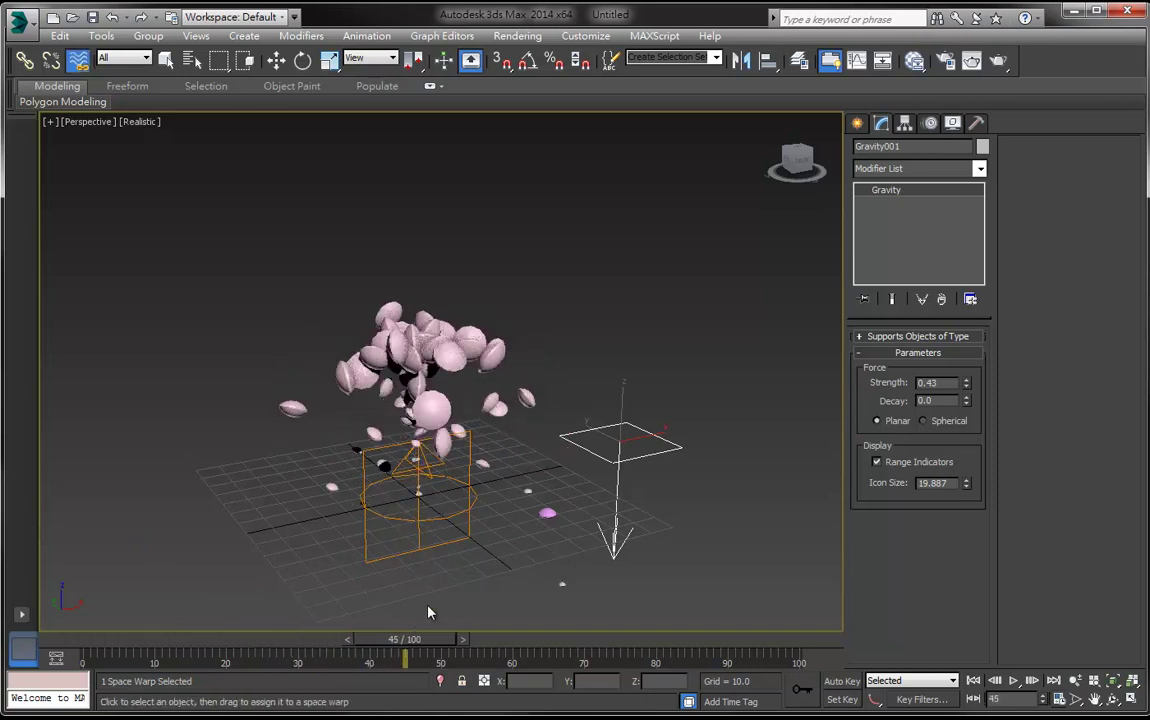